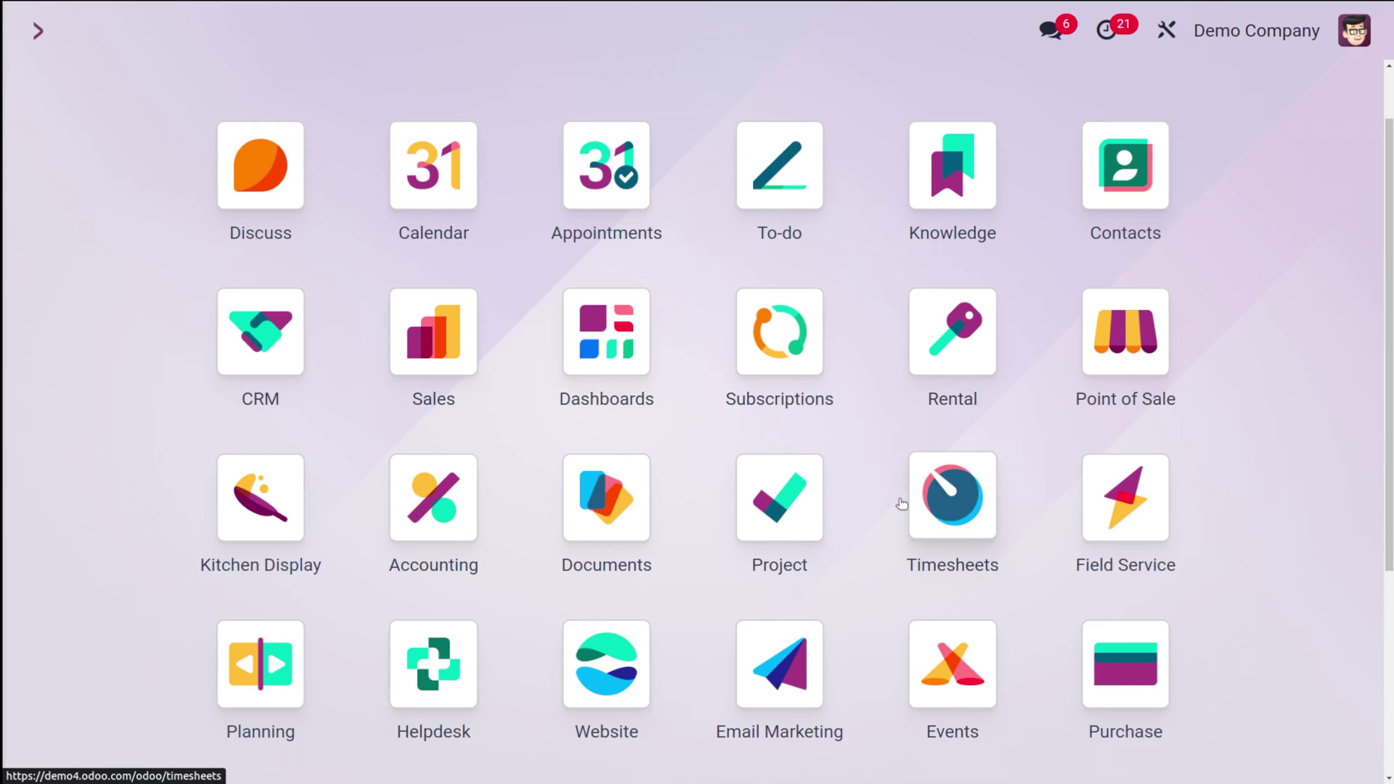
Step: Find Point of Sale with 'po' and open the Orders Analysis report from Reporting
{"action": "type", "text": "po"}
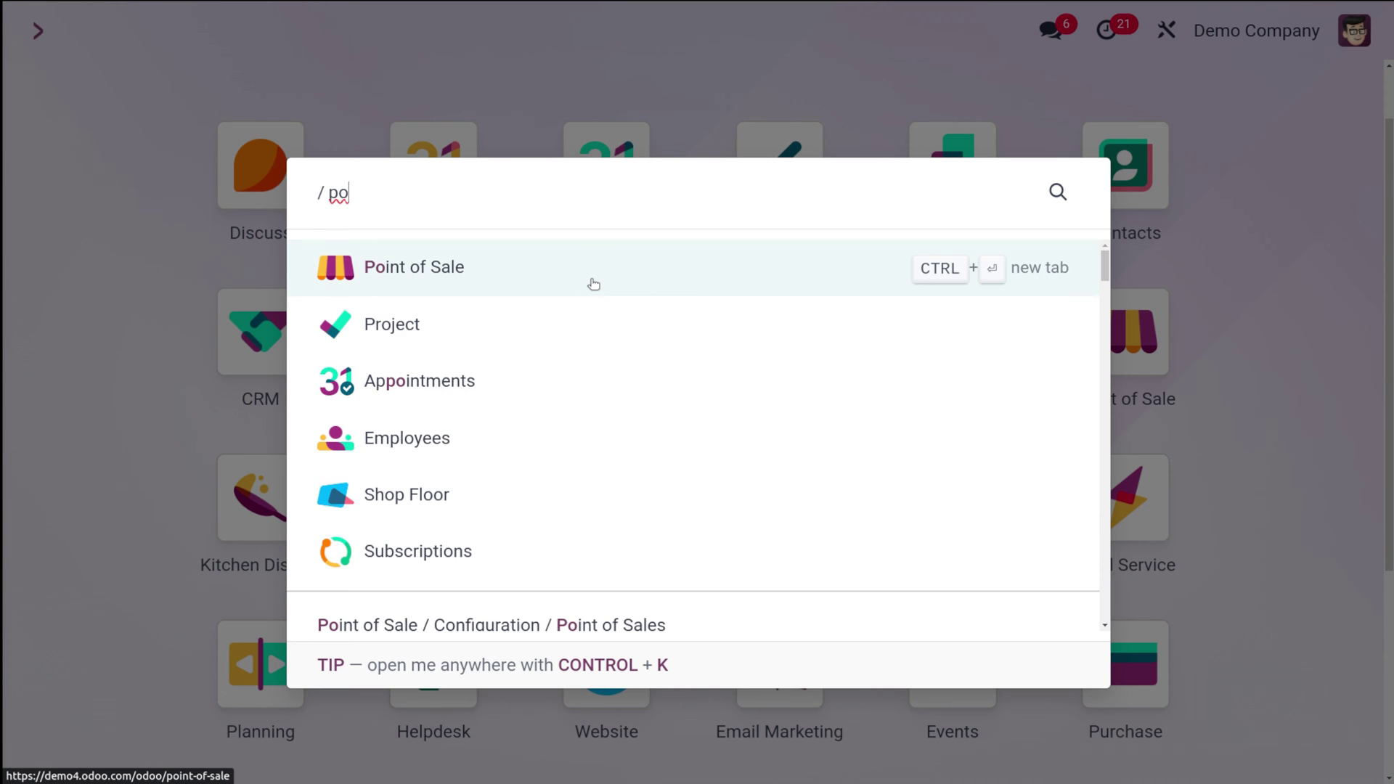
{"action": "left_click", "coordinate": [593, 283]}
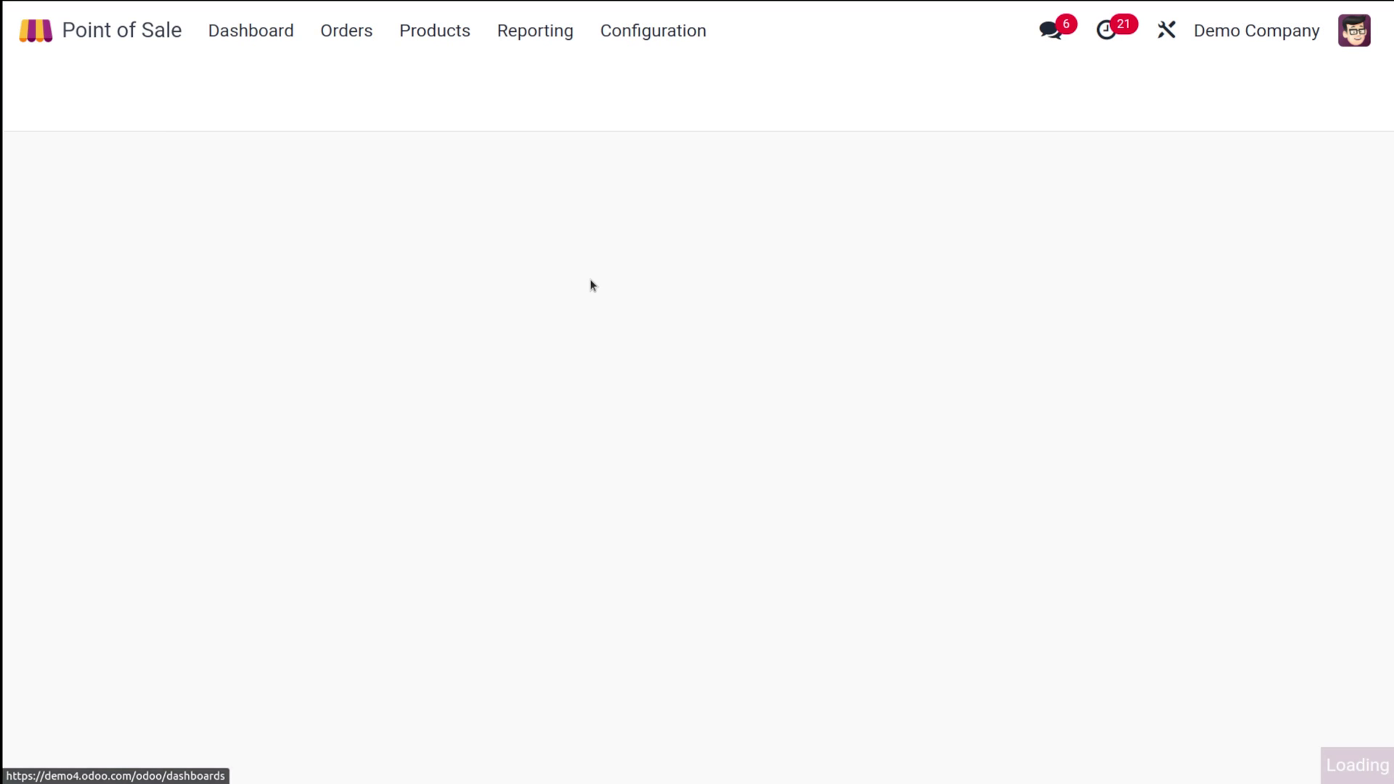
{"action": "left_click", "coordinate": [533, 42]}
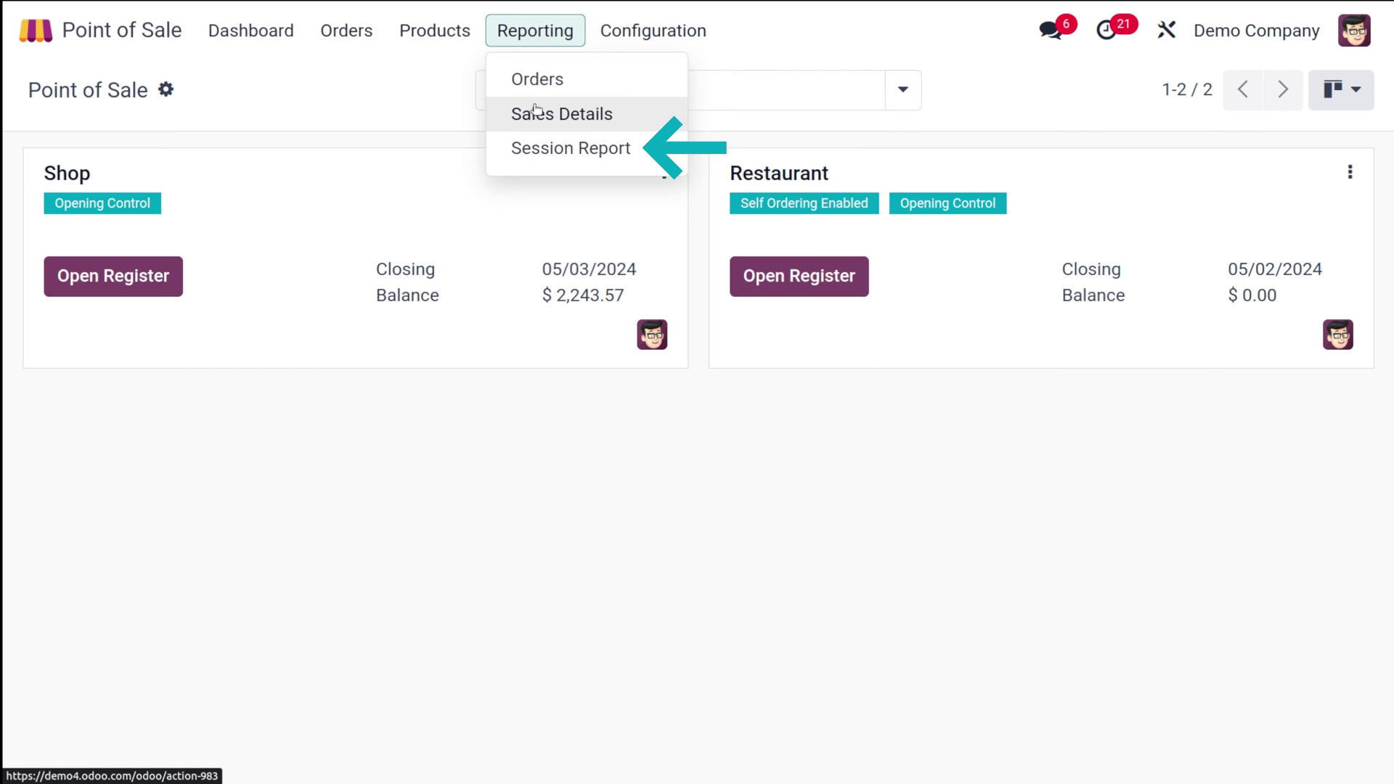
{"action": "left_click", "coordinate": [544, 73]}
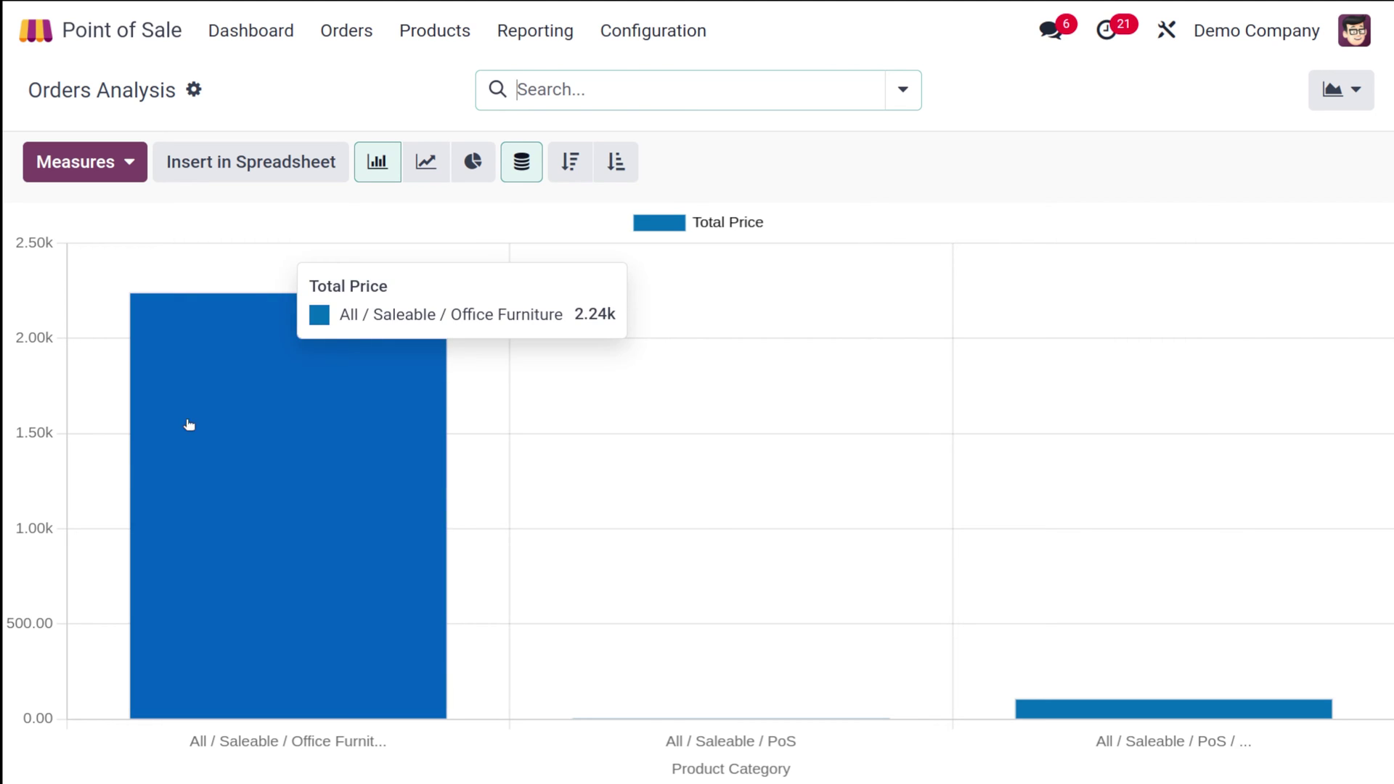
Step: Chart Product Quantity instead of Total Price, previewing line and pie before returning to bars
{"action": "mouse_move", "coordinate": [193, 305]}
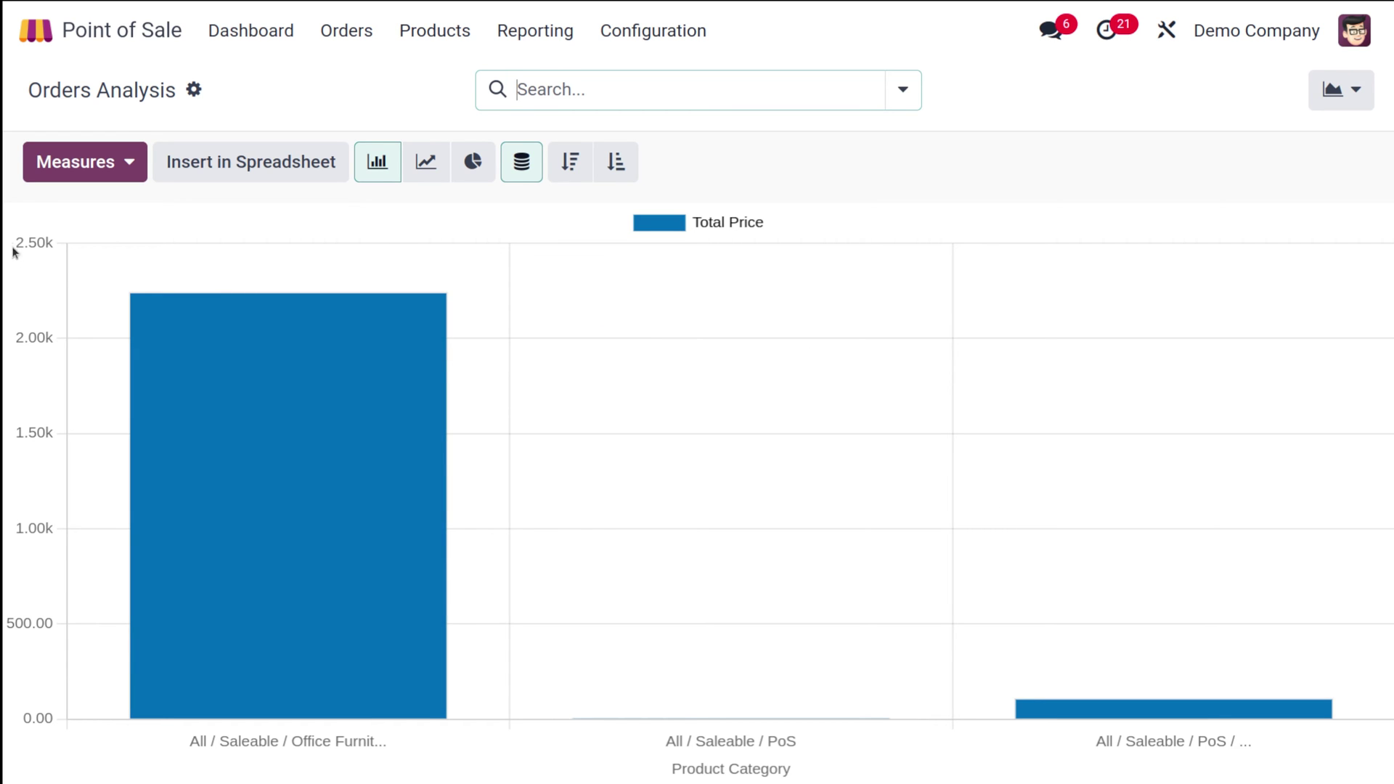
{"action": "left_click", "coordinate": [86, 163]}
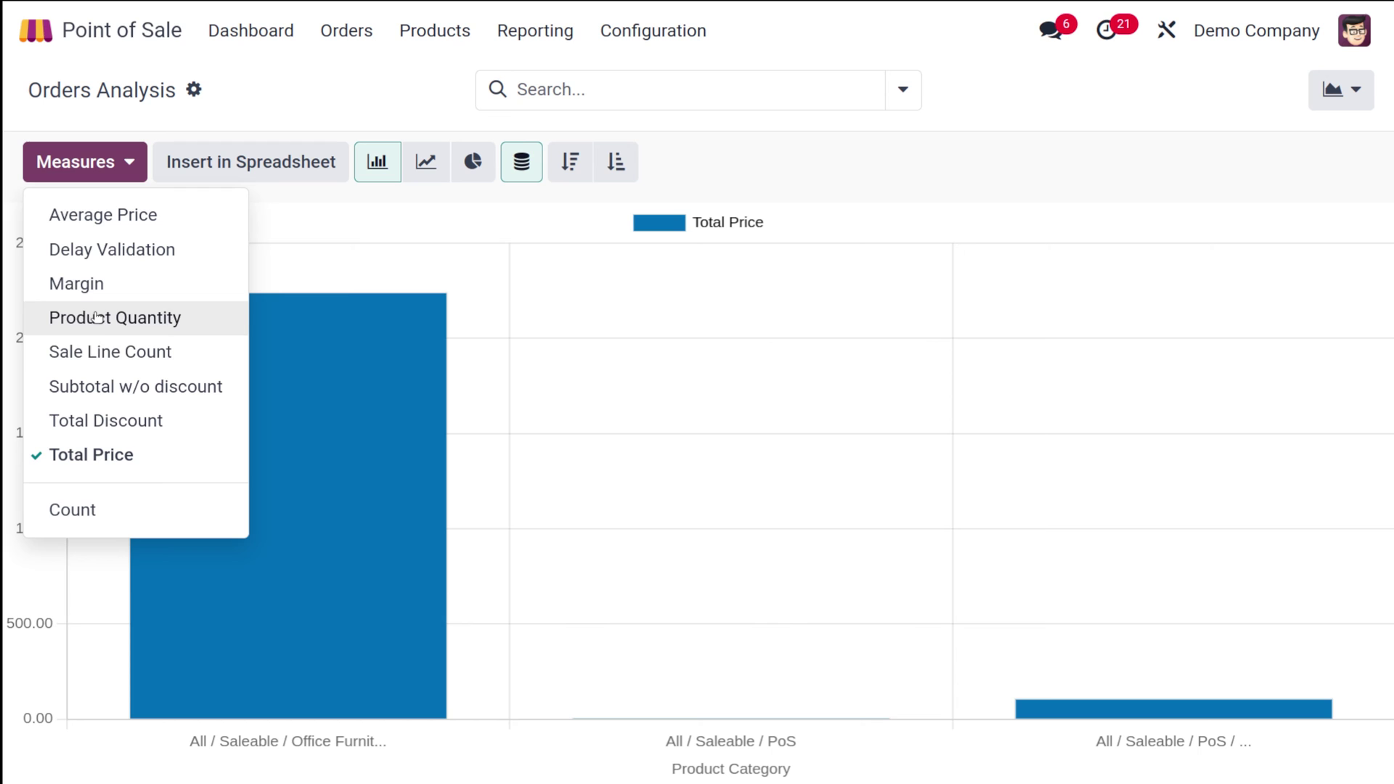
{"action": "left_click", "coordinate": [142, 320]}
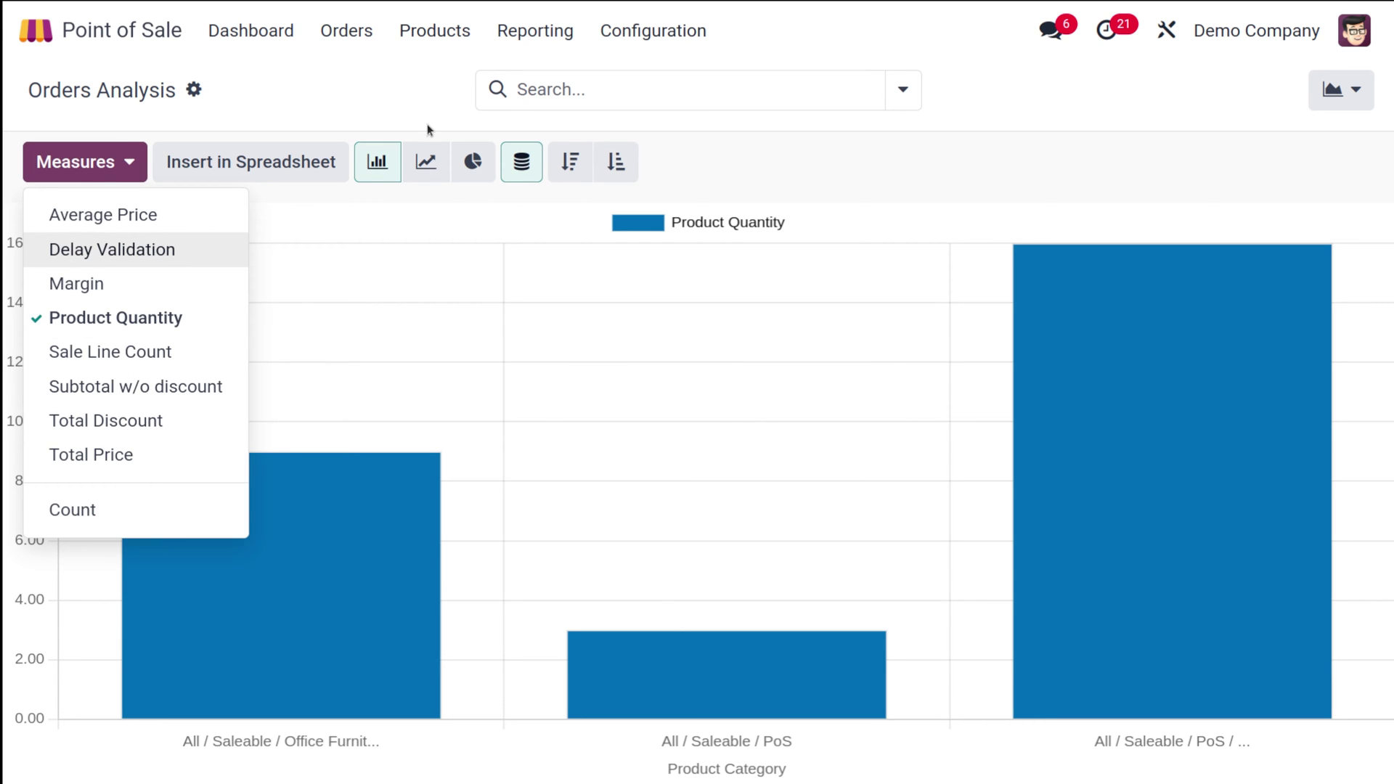
{"action": "left_click", "coordinate": [427, 155]}
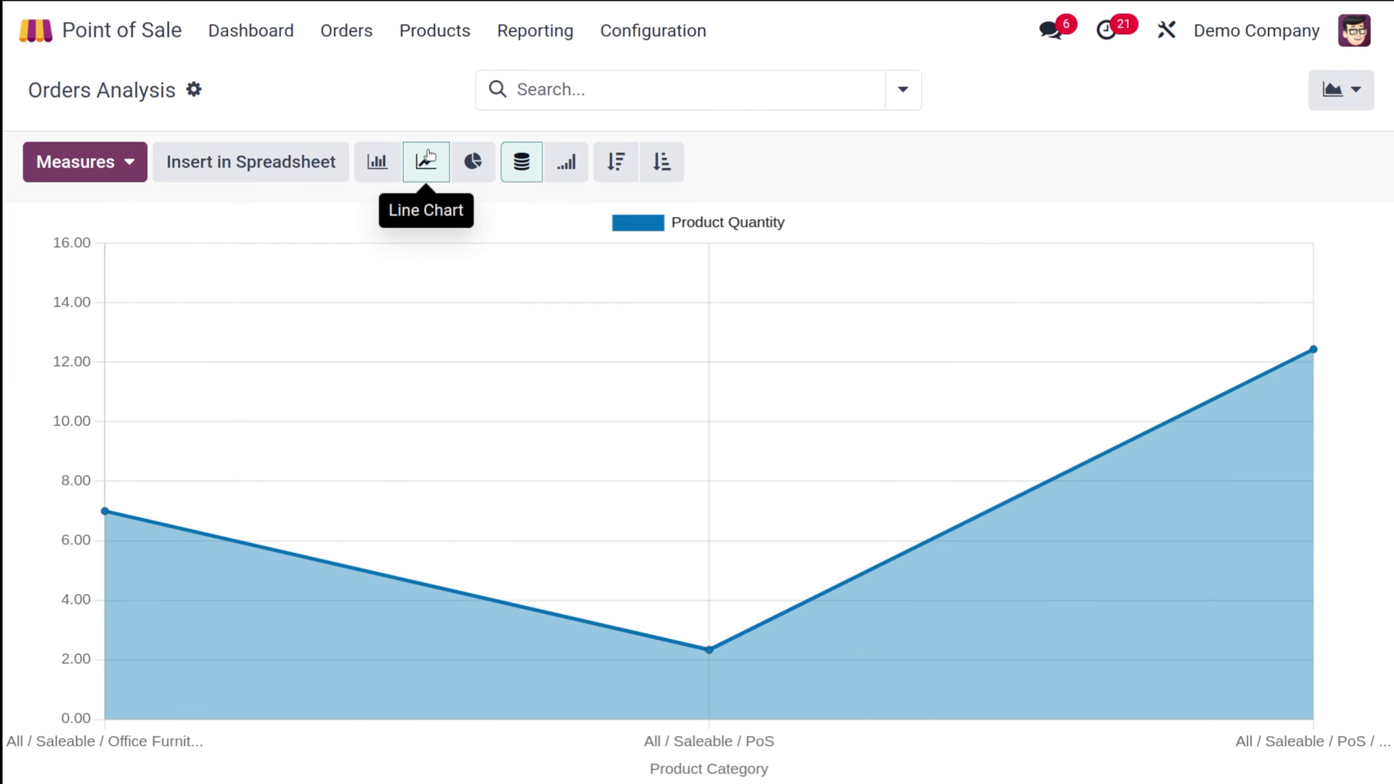
{"action": "left_click", "coordinate": [494, 177]}
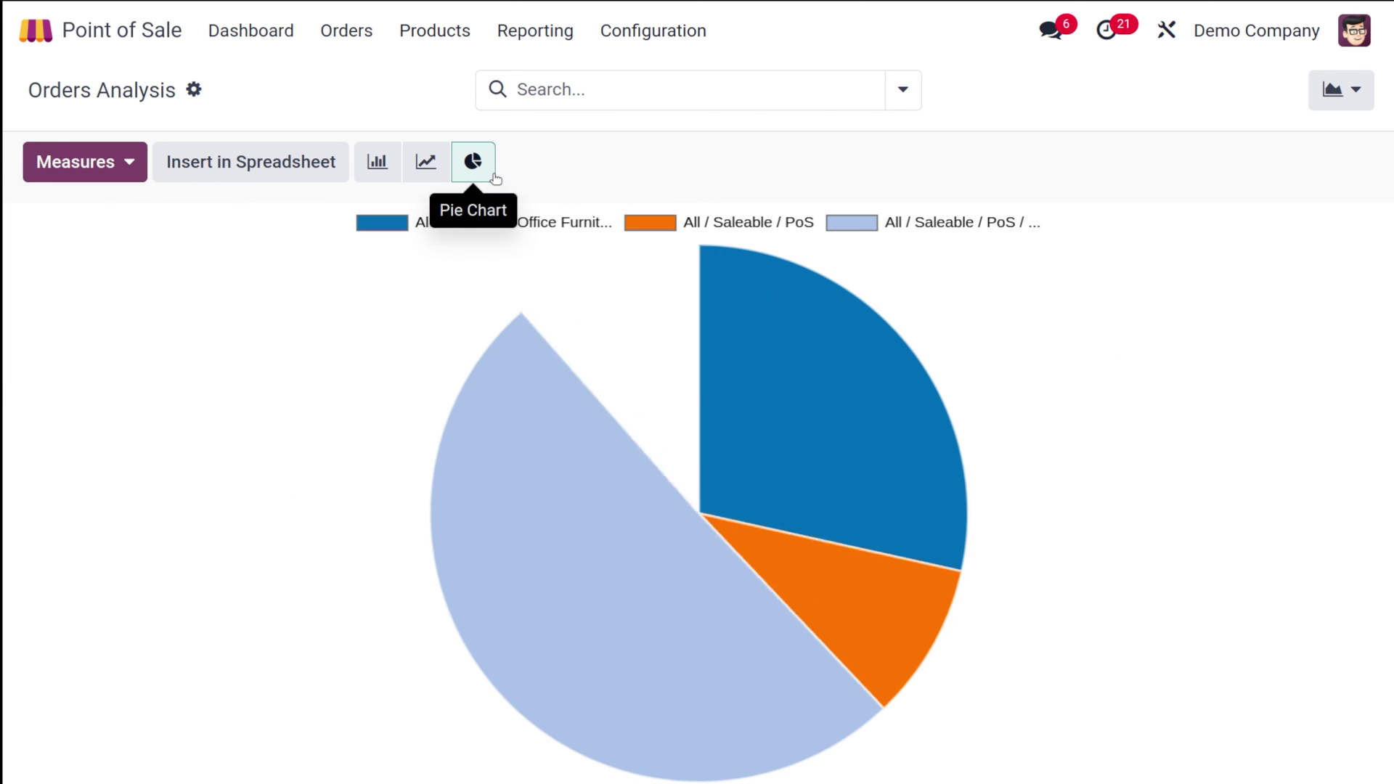
{"action": "left_click", "coordinate": [378, 168]}
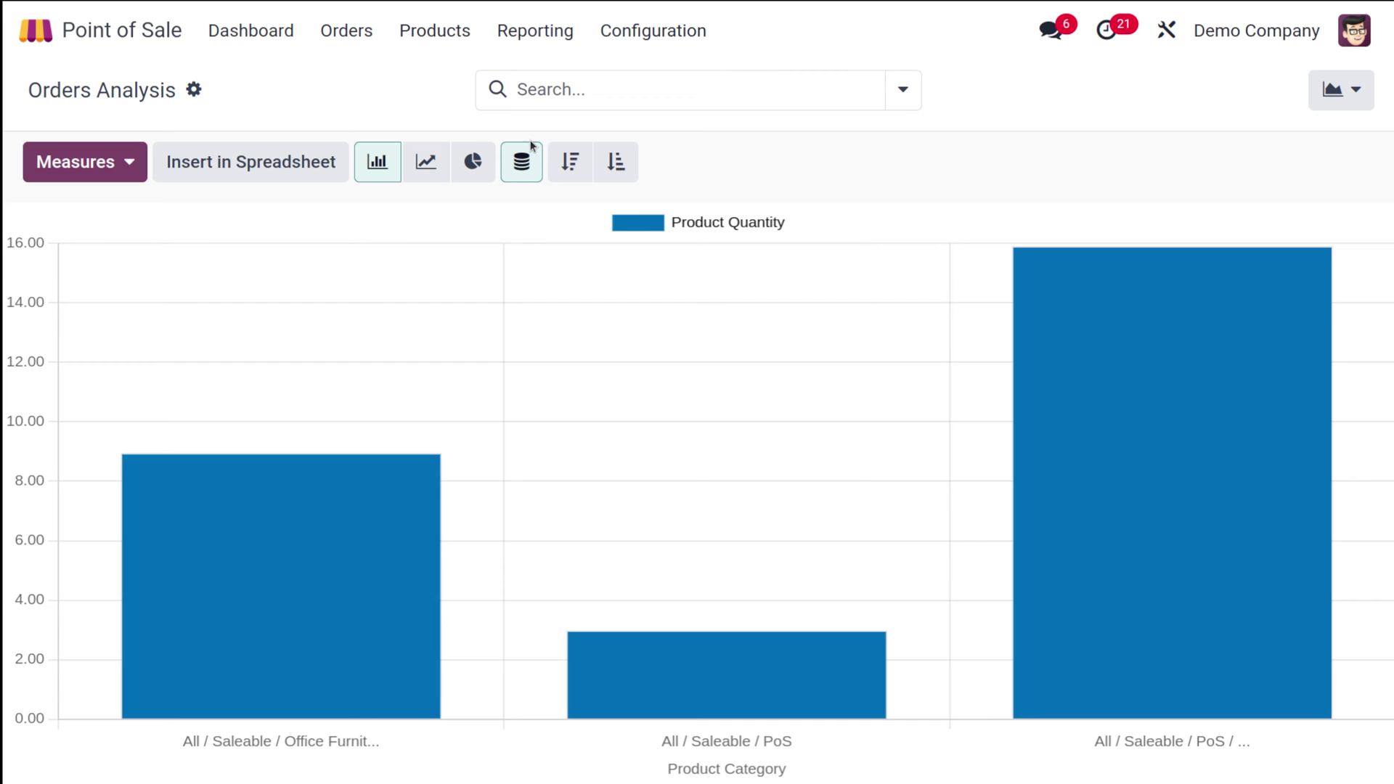
Step: Try descending and ascending sorts, unstacked bars and a cumulative line, ending on a pie chart
{"action": "left_click", "coordinate": [560, 177]}
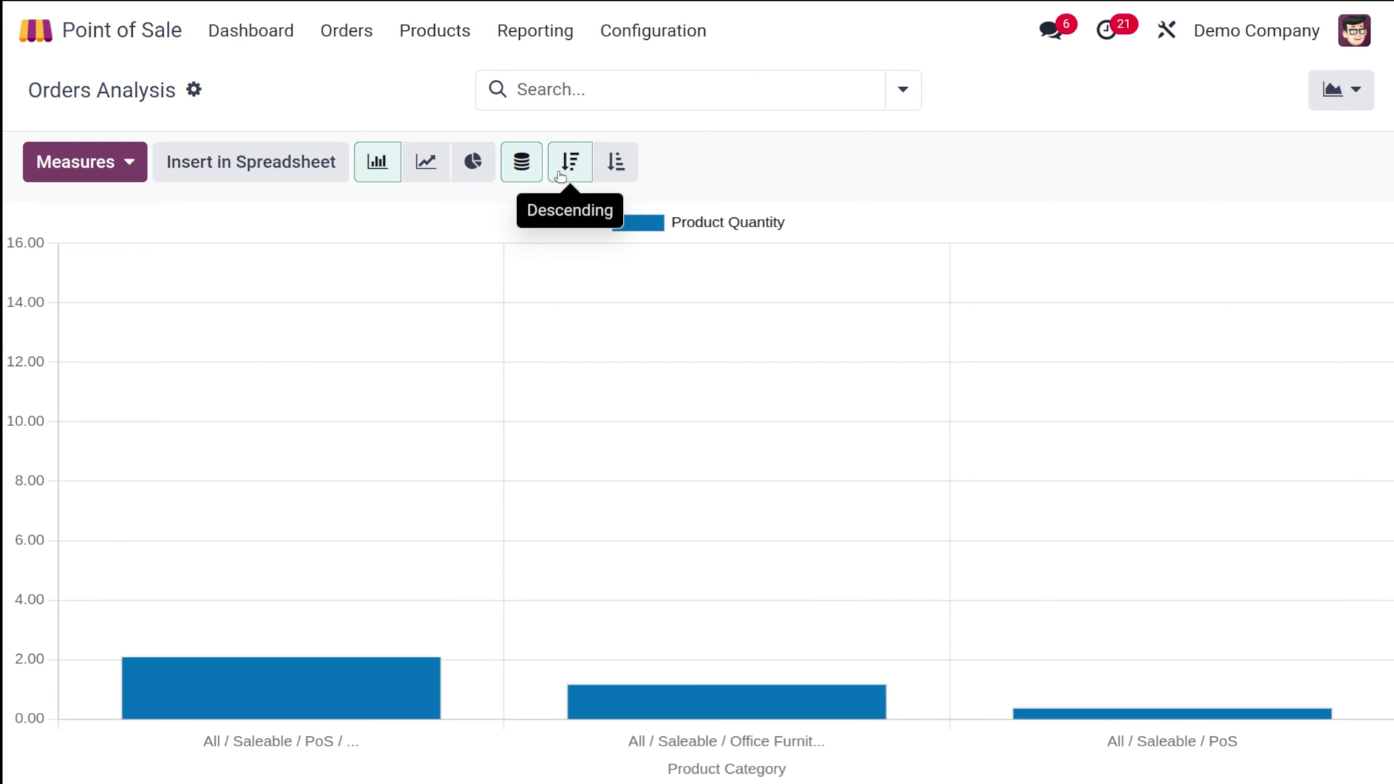
{"action": "left_click", "coordinate": [616, 163]}
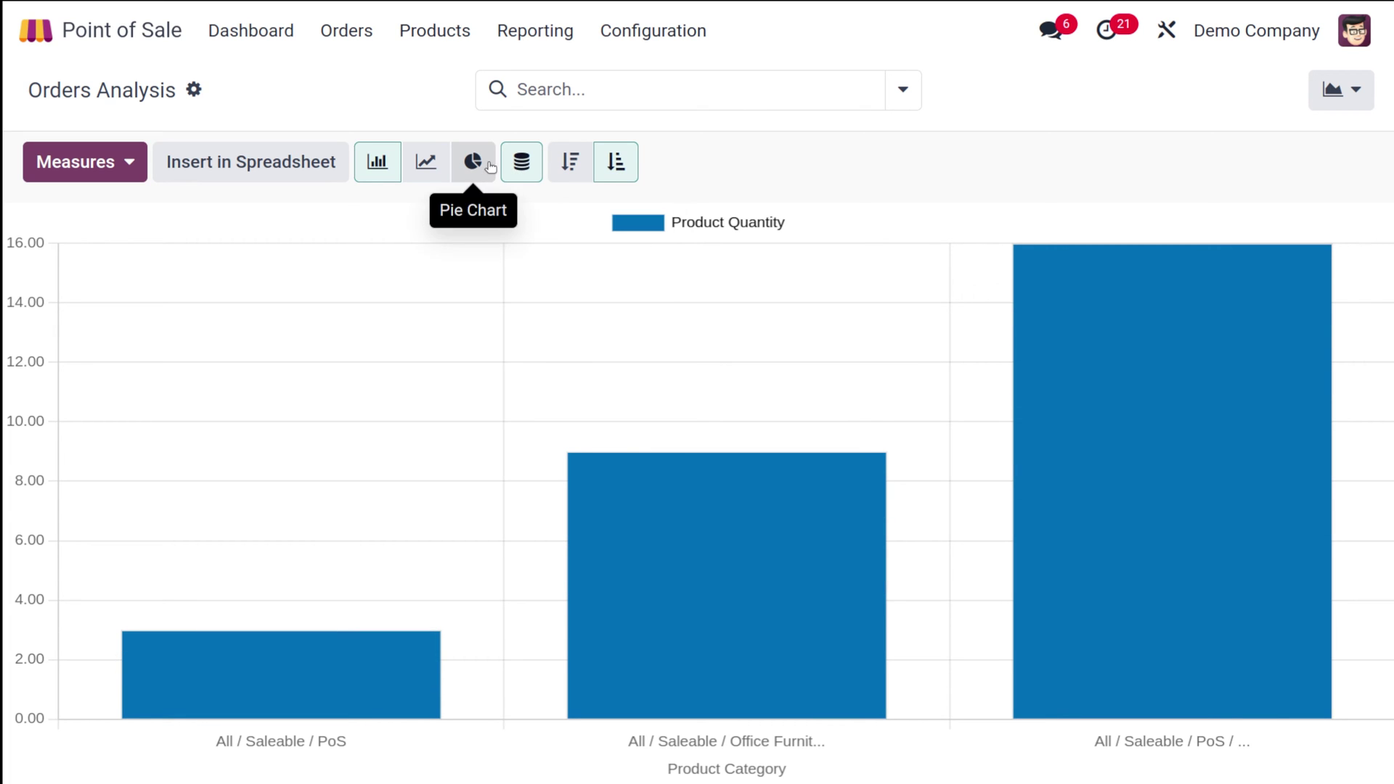
{"action": "left_click", "coordinate": [537, 175]}
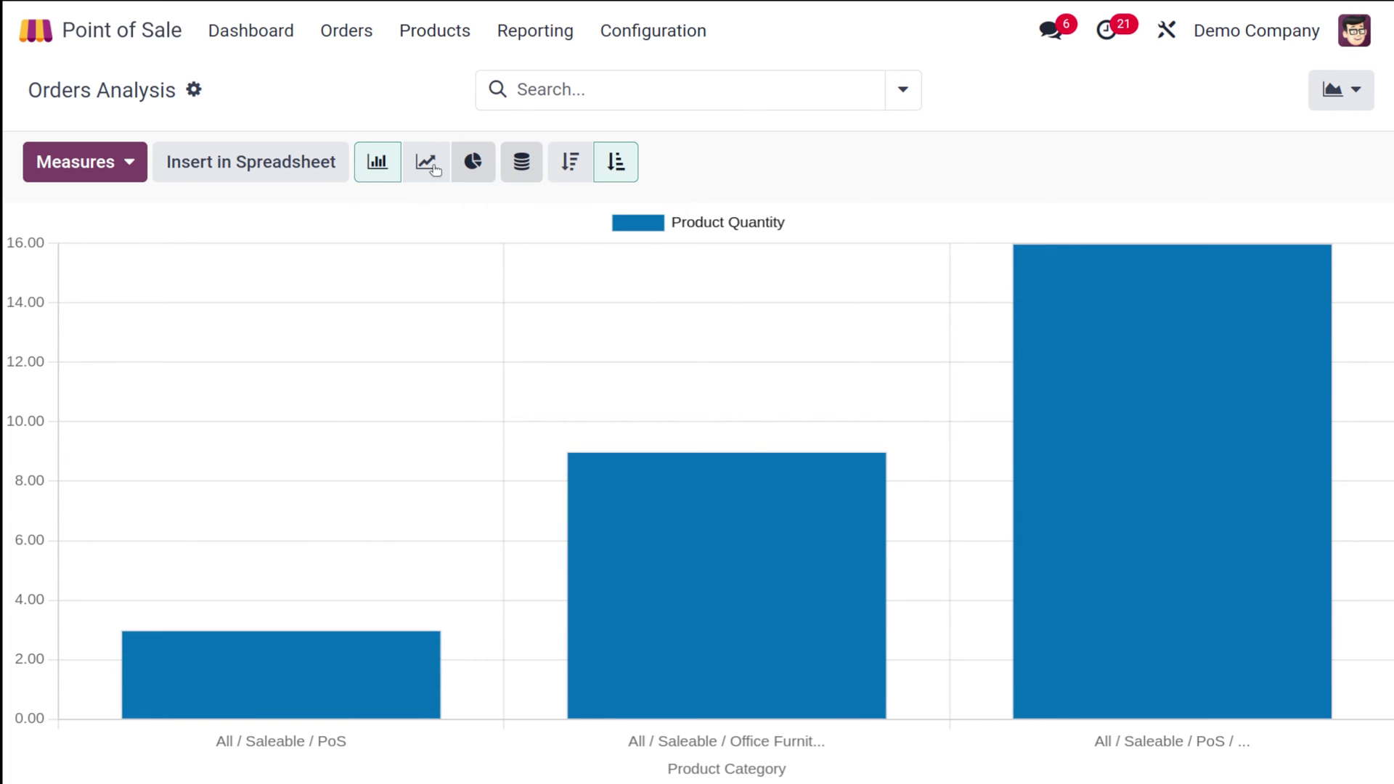
{"action": "left_click", "coordinate": [427, 162]}
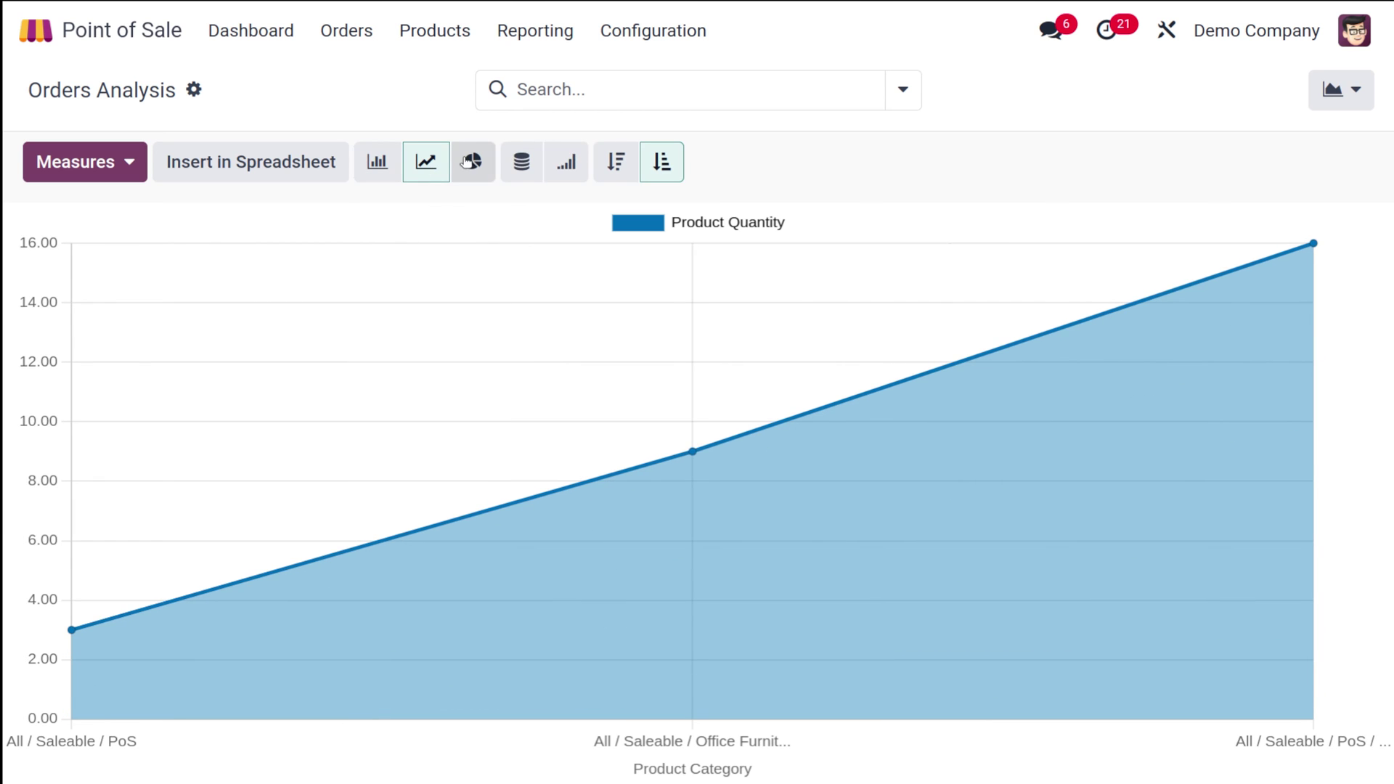
{"action": "left_click", "coordinate": [573, 165]}
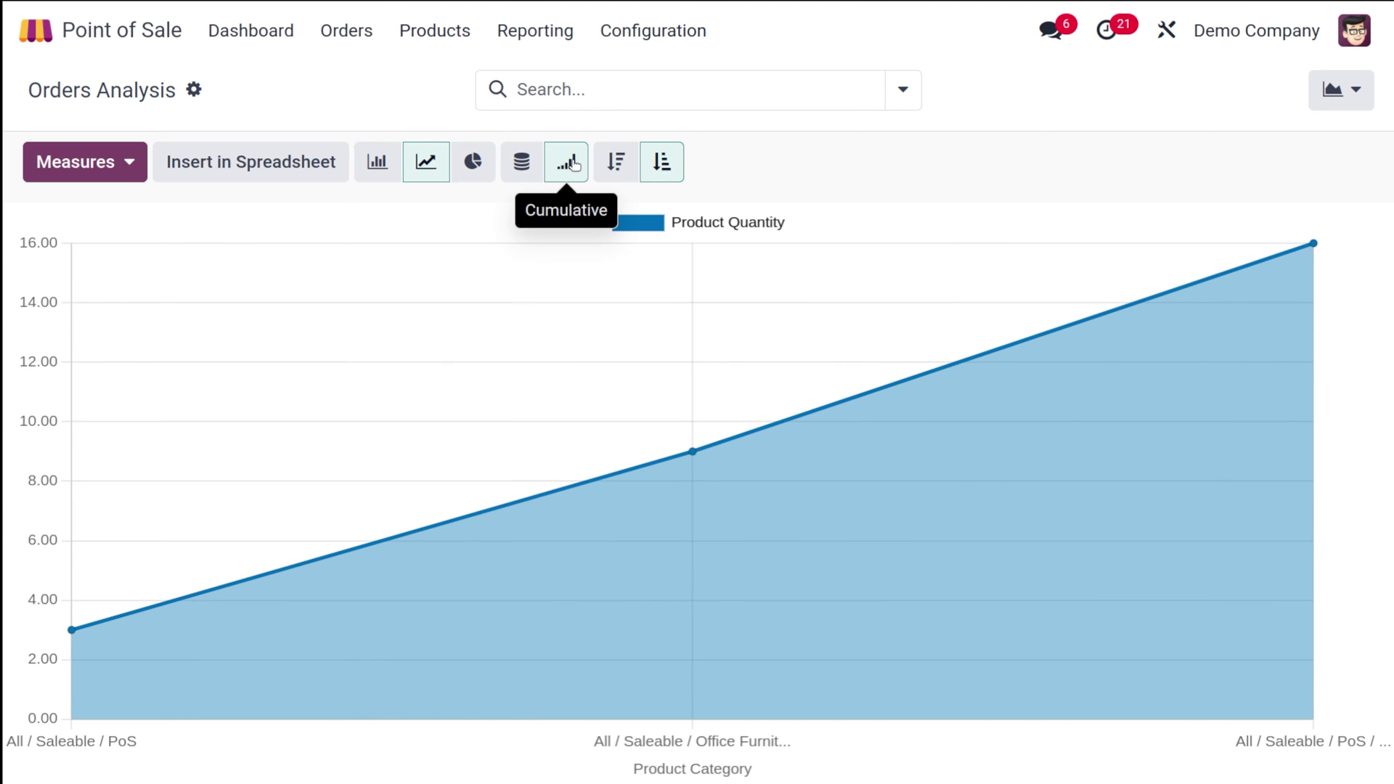
{"action": "left_click", "coordinate": [462, 166]}
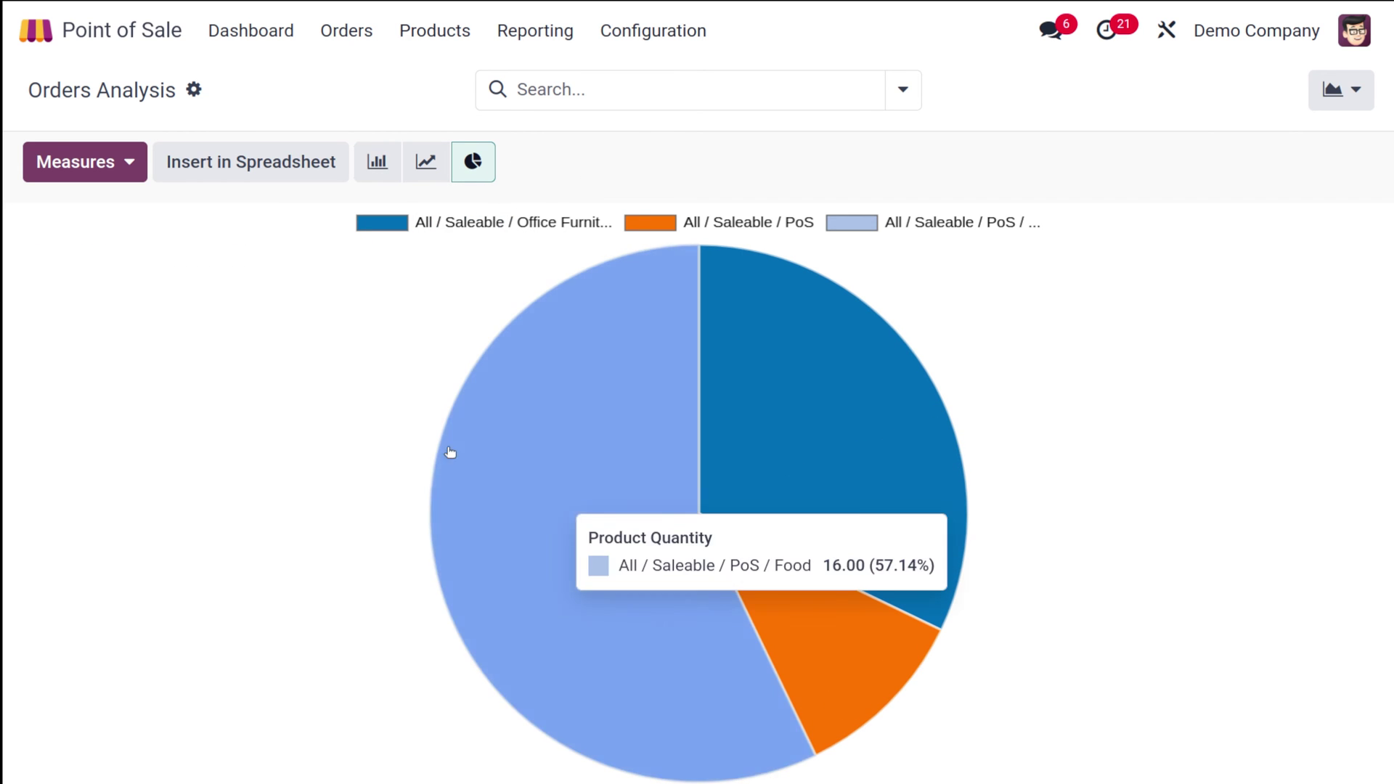
{"action": "left_click", "coordinate": [1356, 90]}
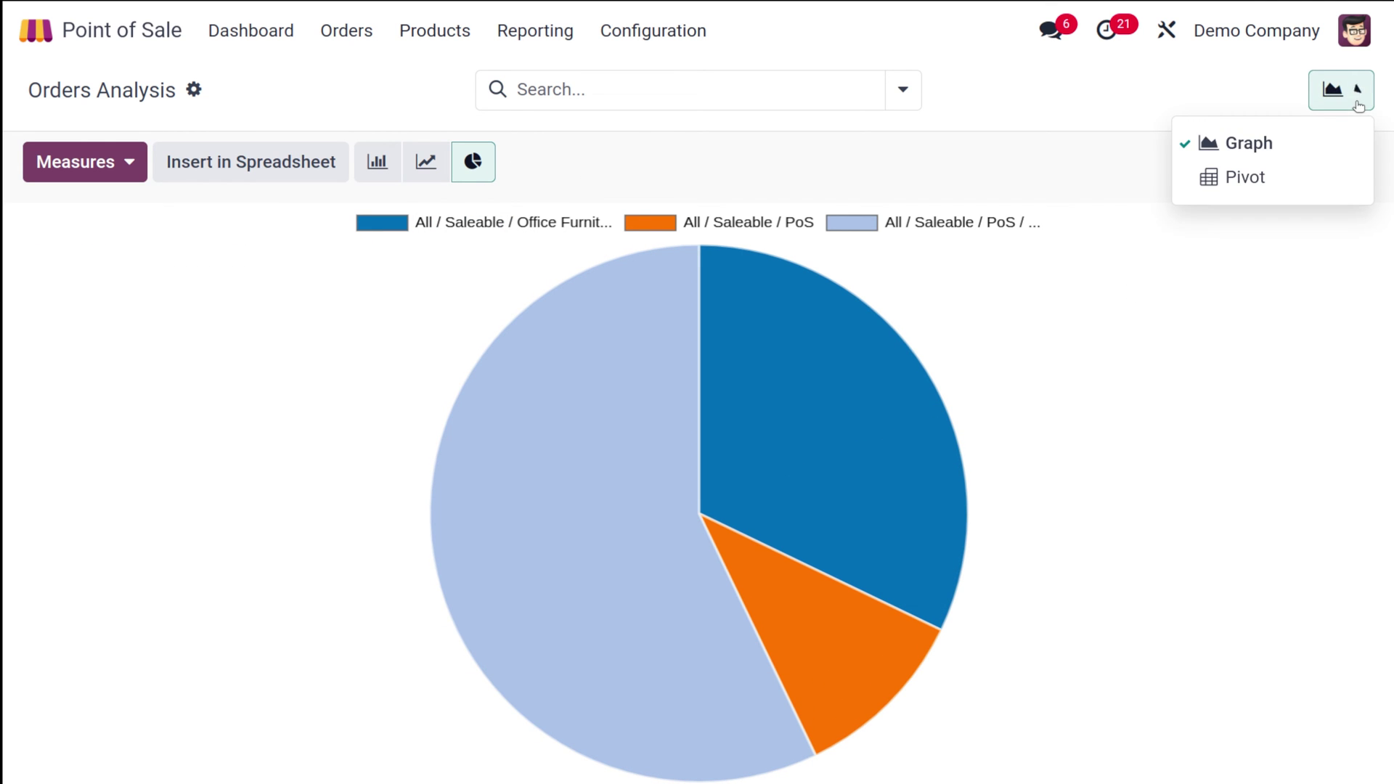
Step: Switch to the pivot table and add Sale Line Count and Margin measures, flipping axes and back
{"action": "left_click", "coordinate": [1206, 190]}
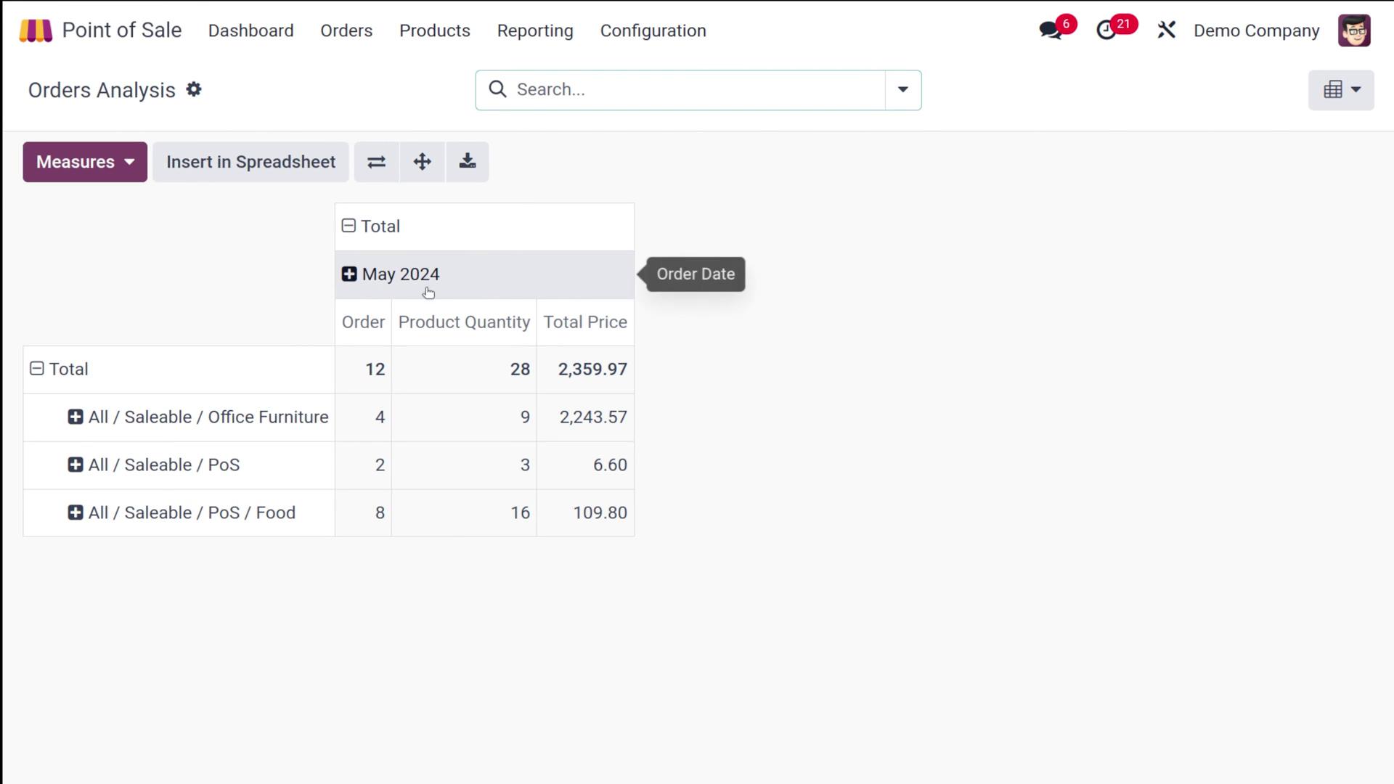
{"action": "left_click", "coordinate": [64, 171]}
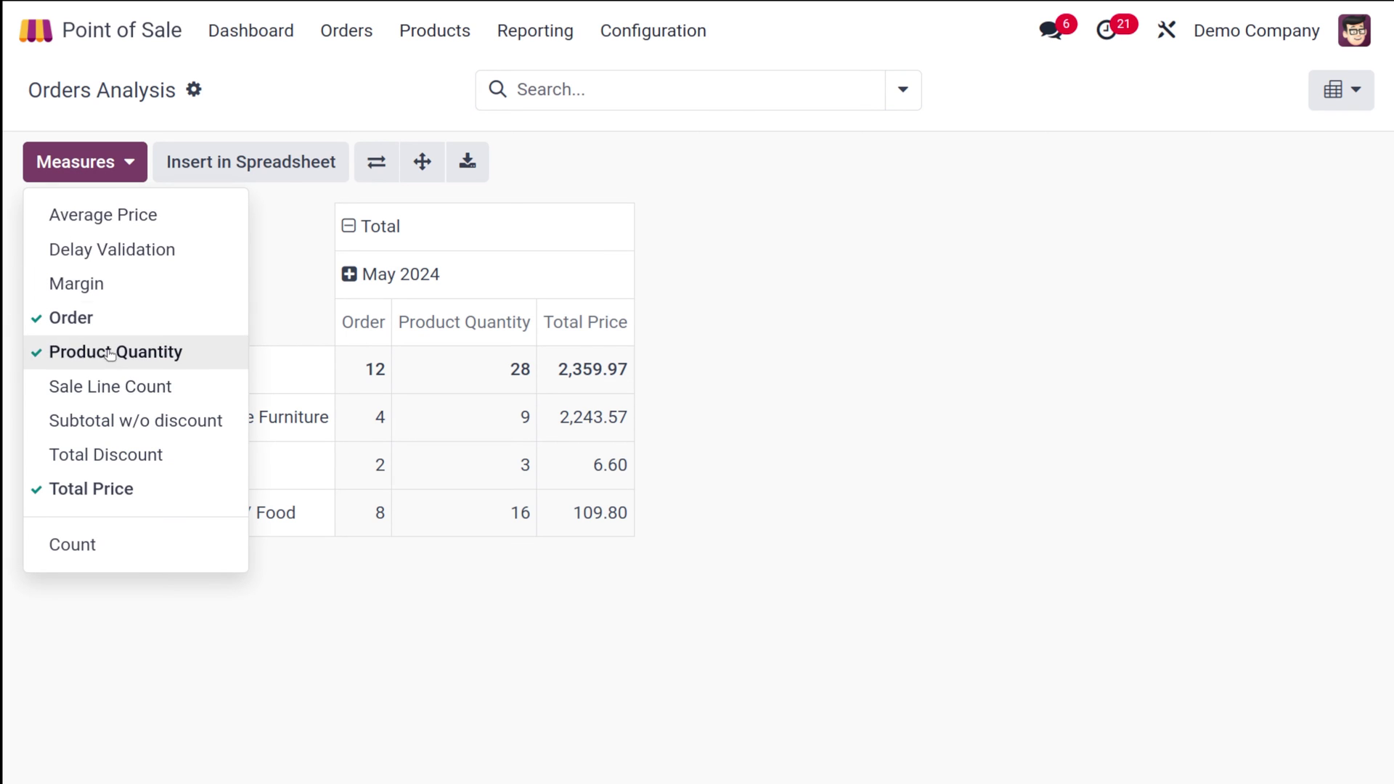
{"action": "left_click", "coordinate": [97, 397]}
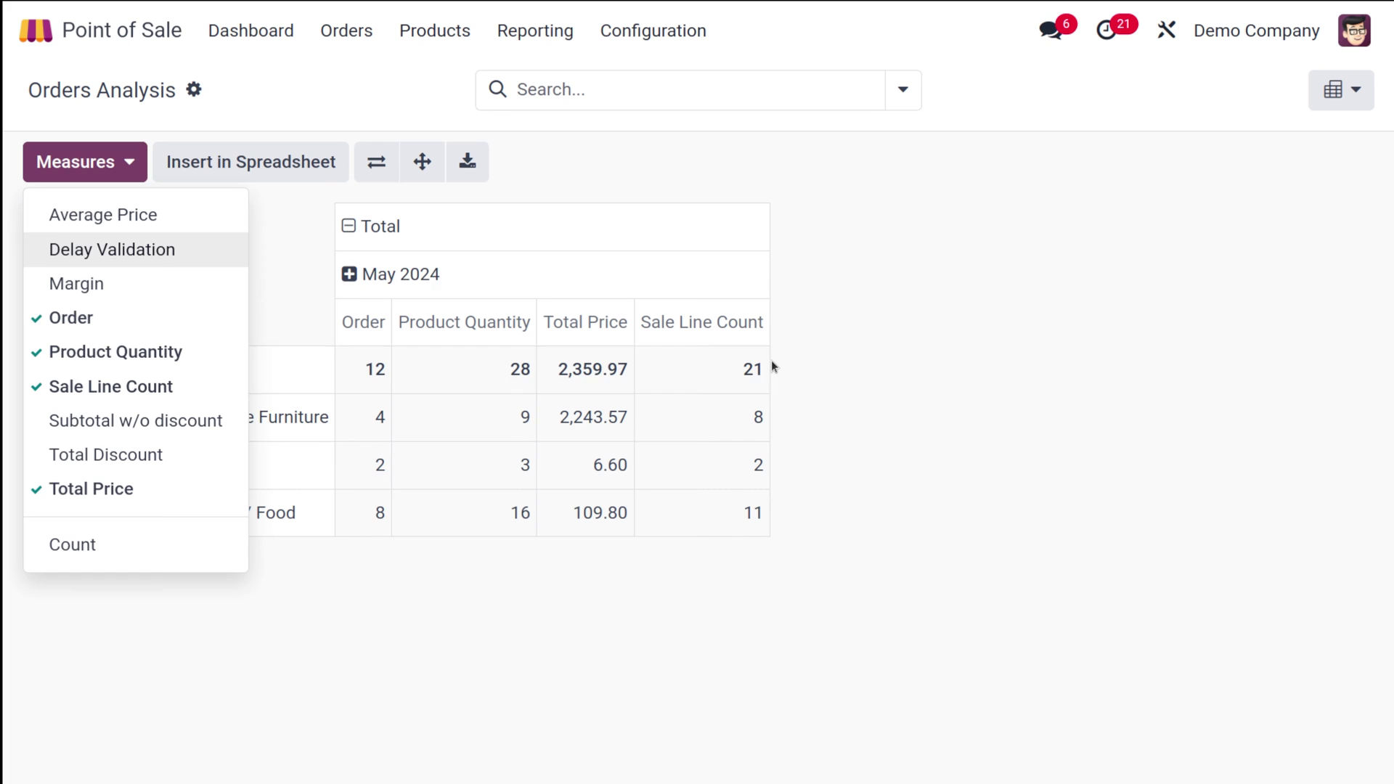
{"action": "left_click", "coordinate": [113, 302]}
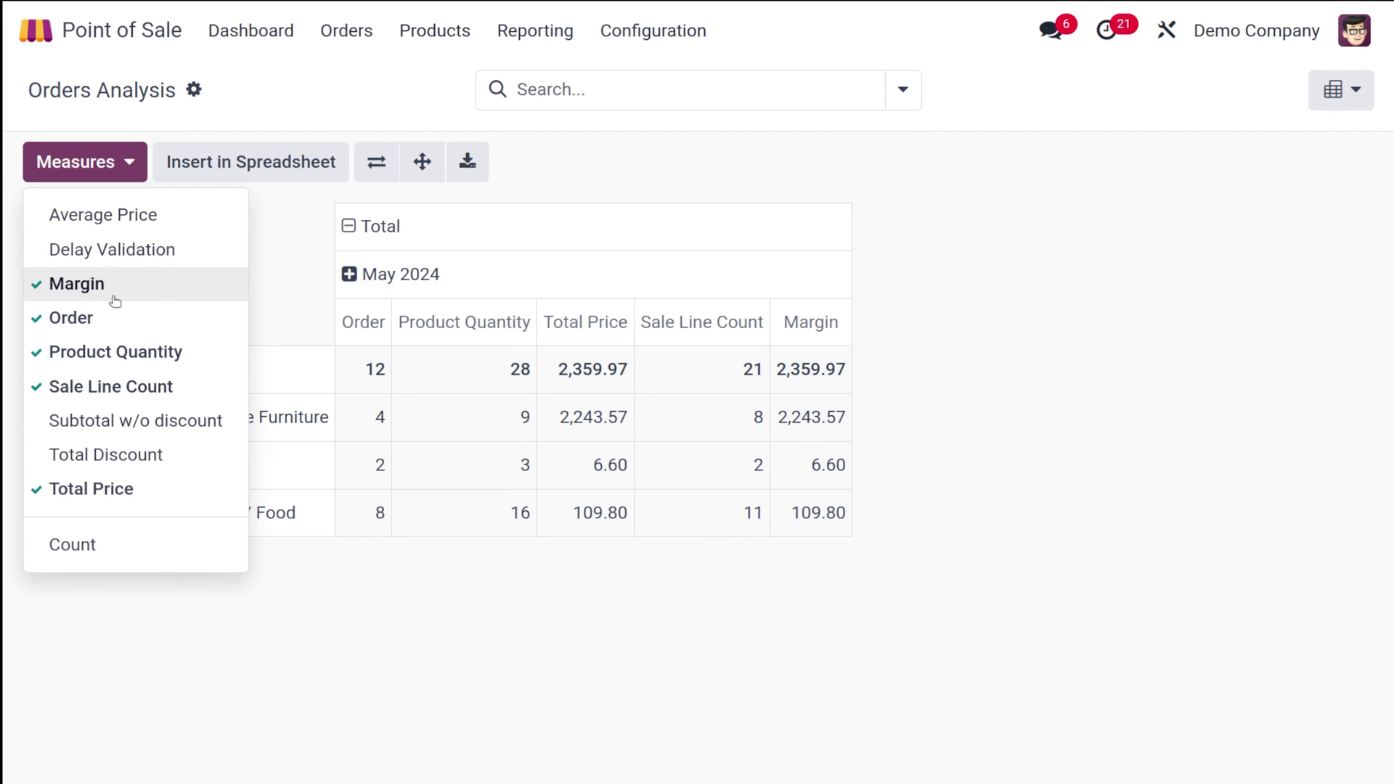
{"action": "left_click", "coordinate": [974, 459]}
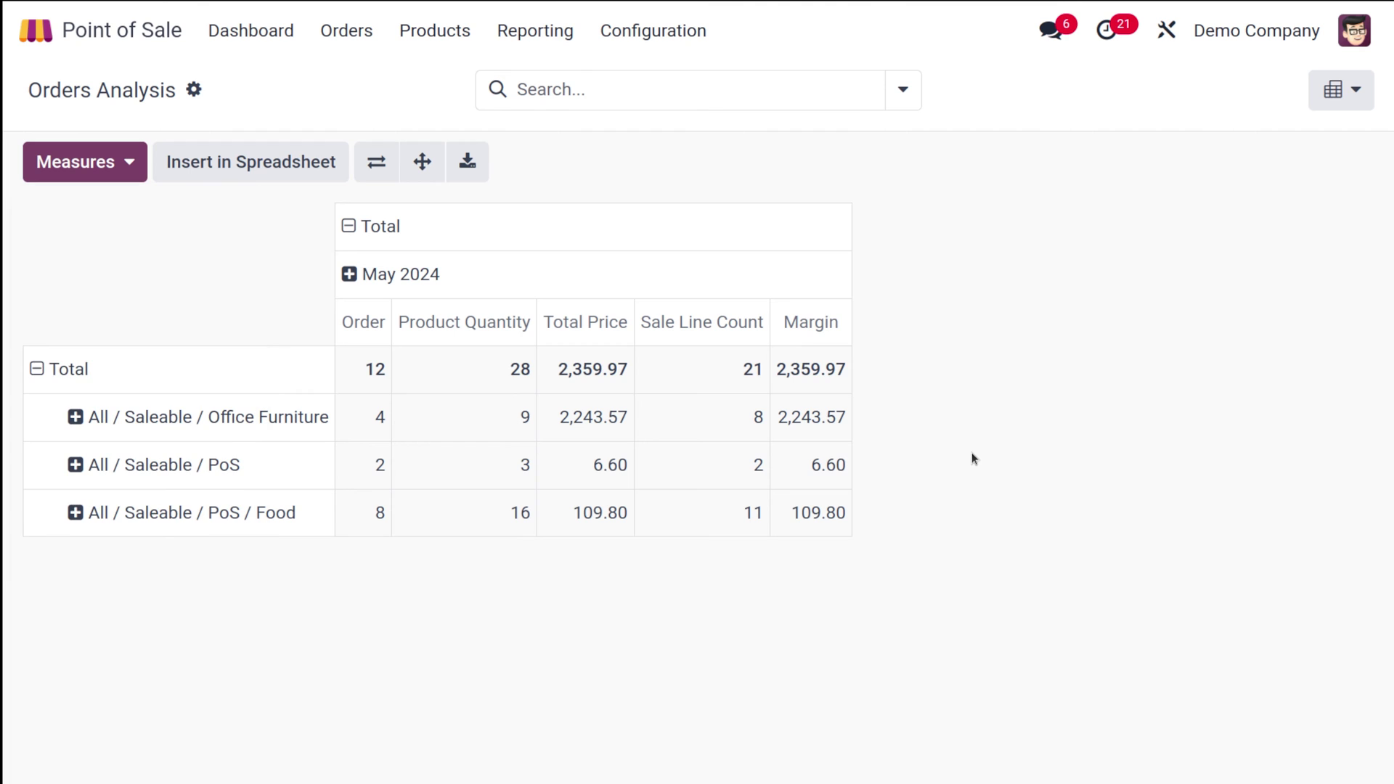
{"action": "left_click", "coordinate": [369, 164]}
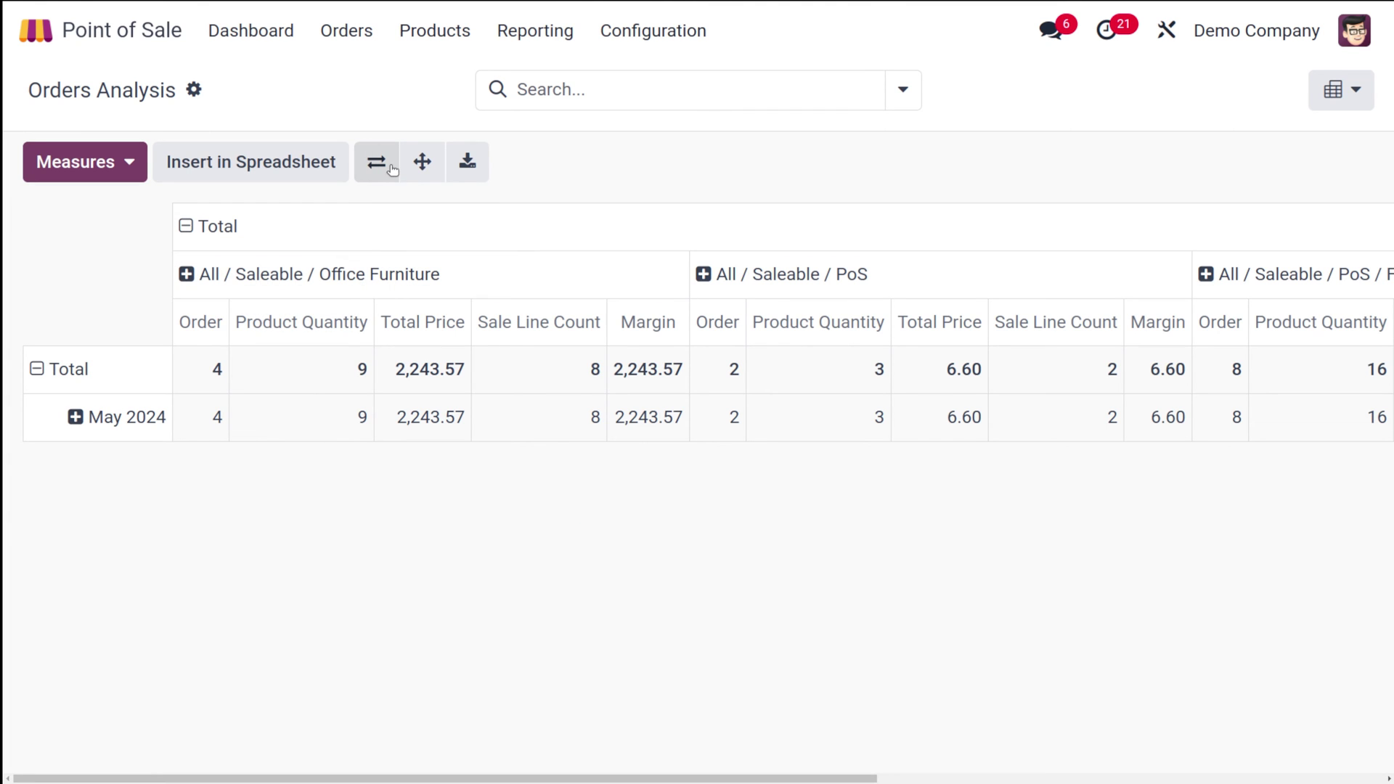
{"action": "left_click", "coordinate": [374, 162]}
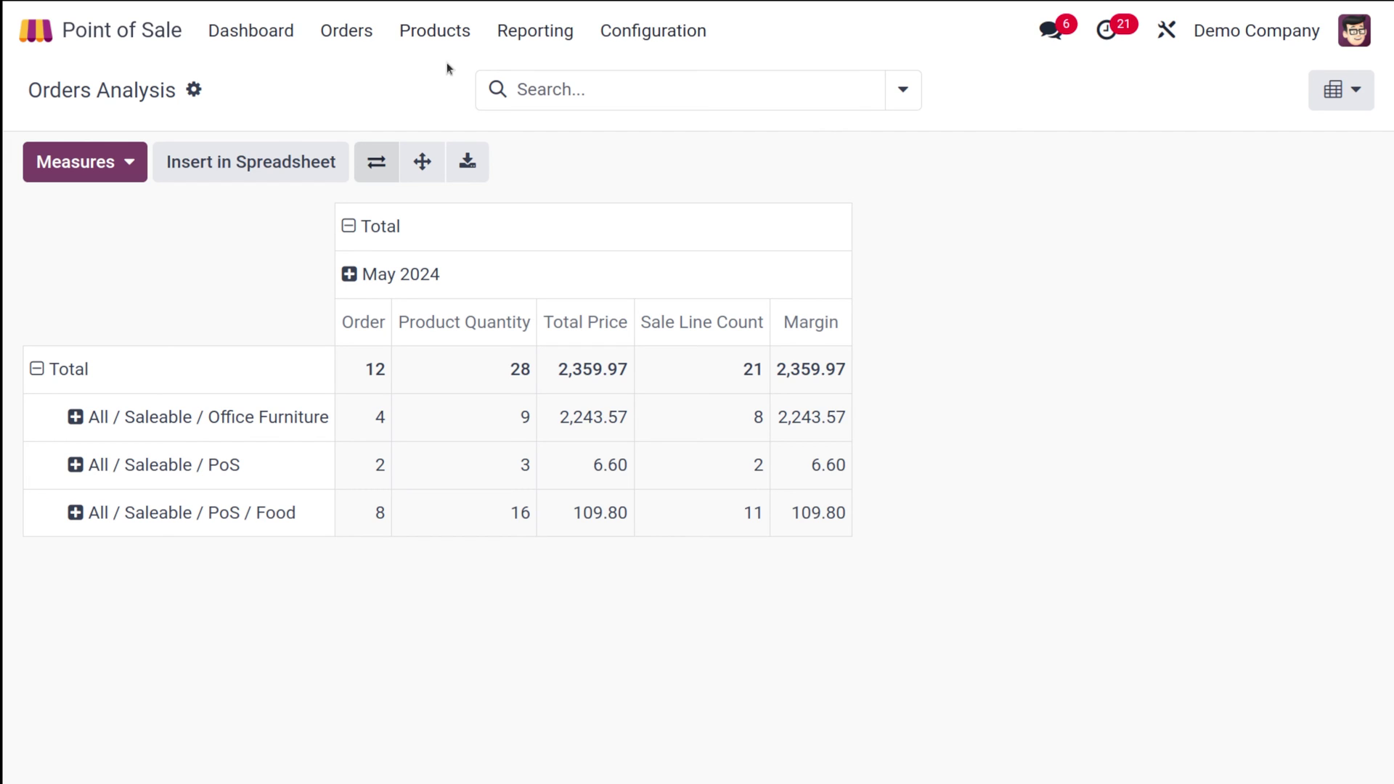
Step: Print the Sales Details report for Shop and Restaurant, saving the Light document layout
{"action": "left_click", "coordinate": [525, 41]}
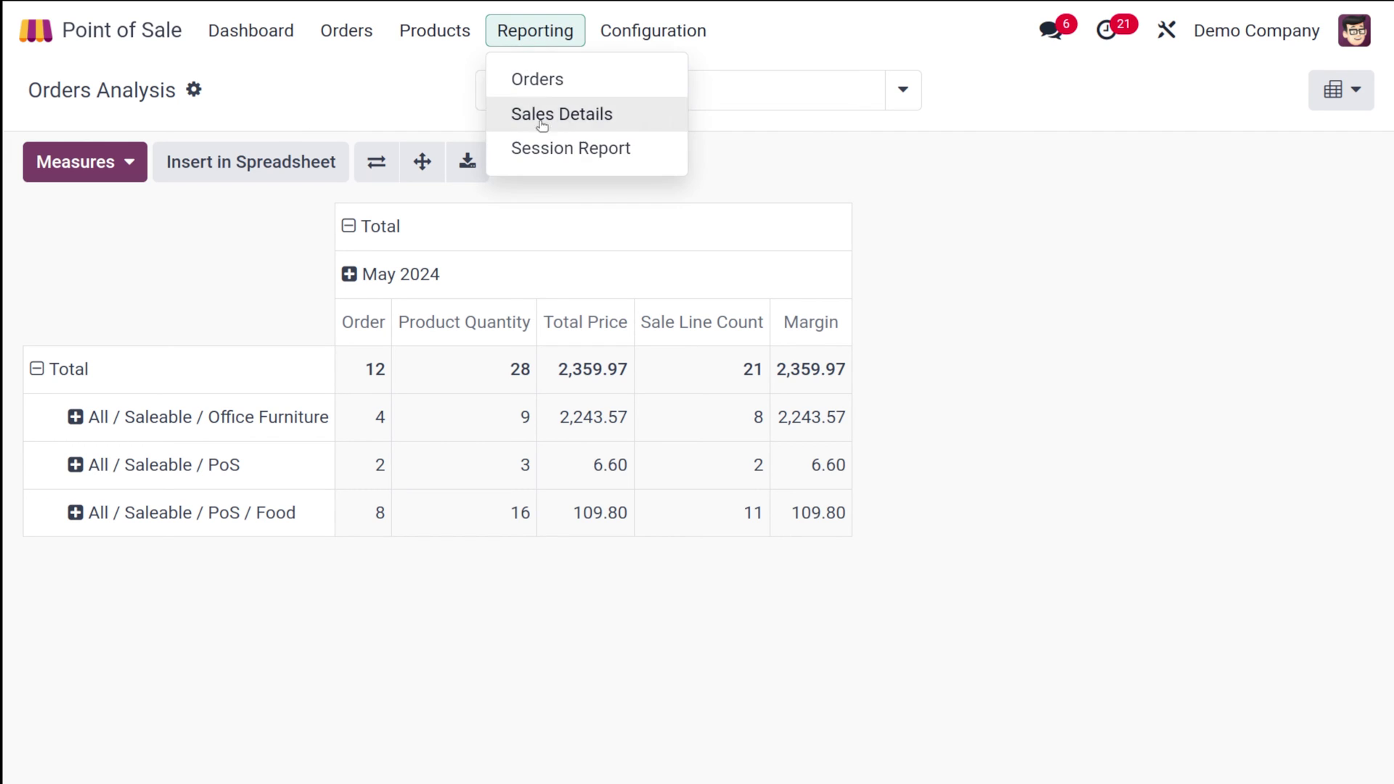
{"action": "left_click", "coordinate": [544, 129]}
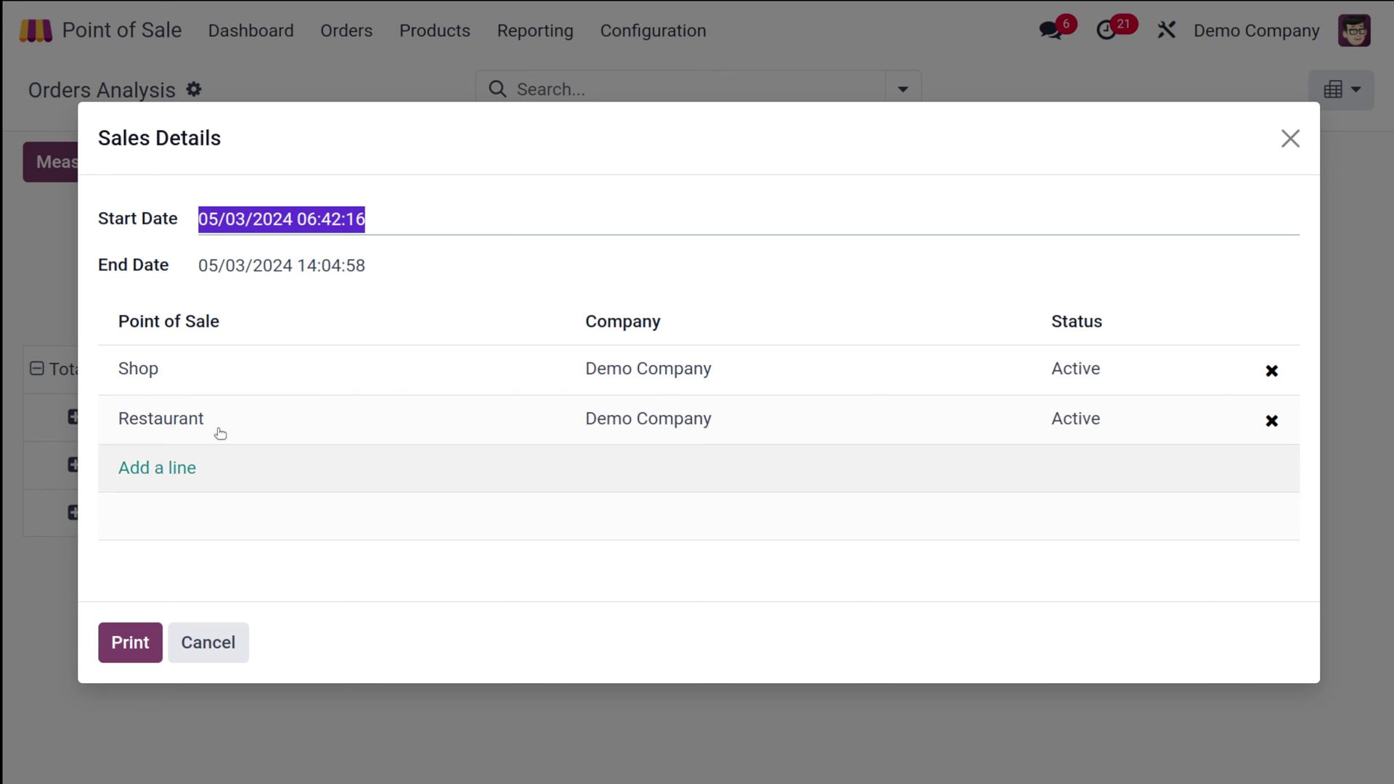
{"action": "left_click", "coordinate": [122, 638]}
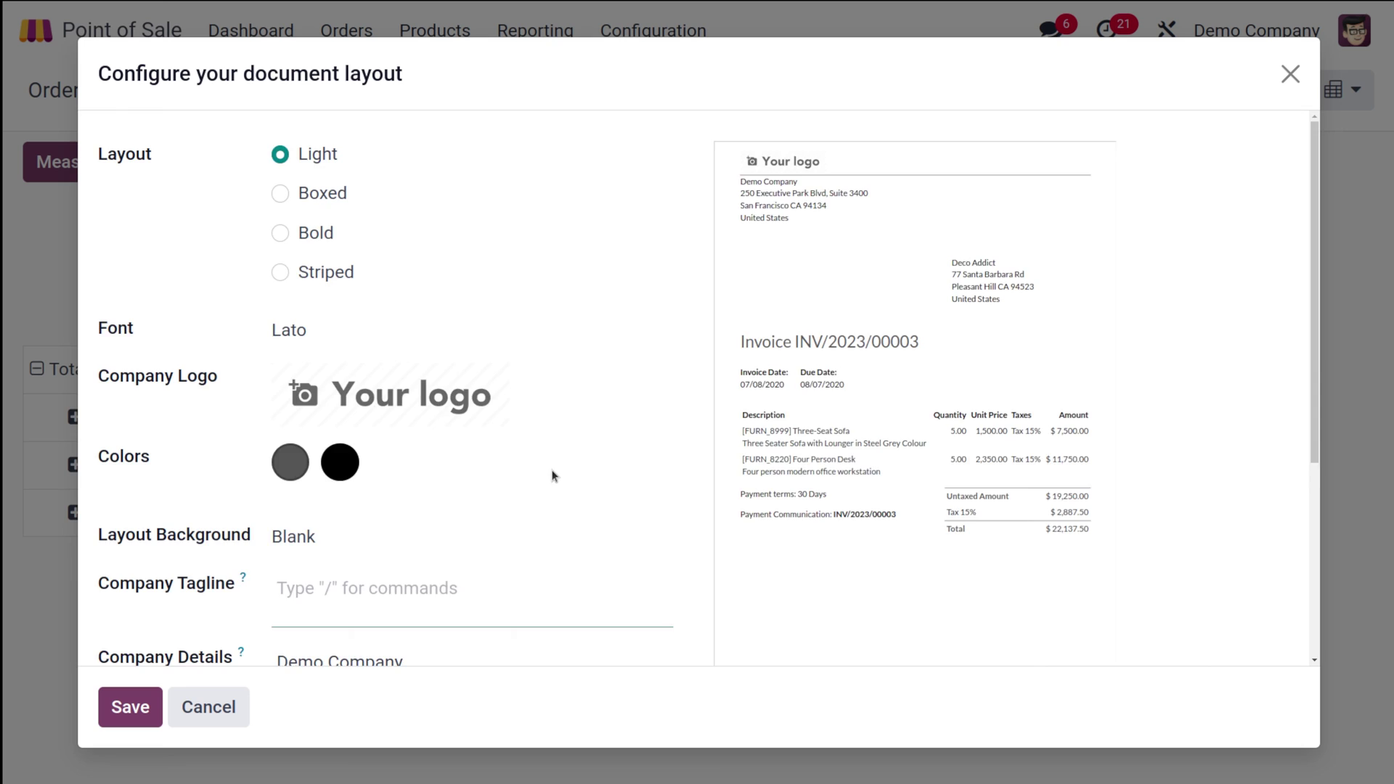
{"action": "scroll", "coordinate": [553, 474], "scroll_direction": "down", "scroll_amount": 5}
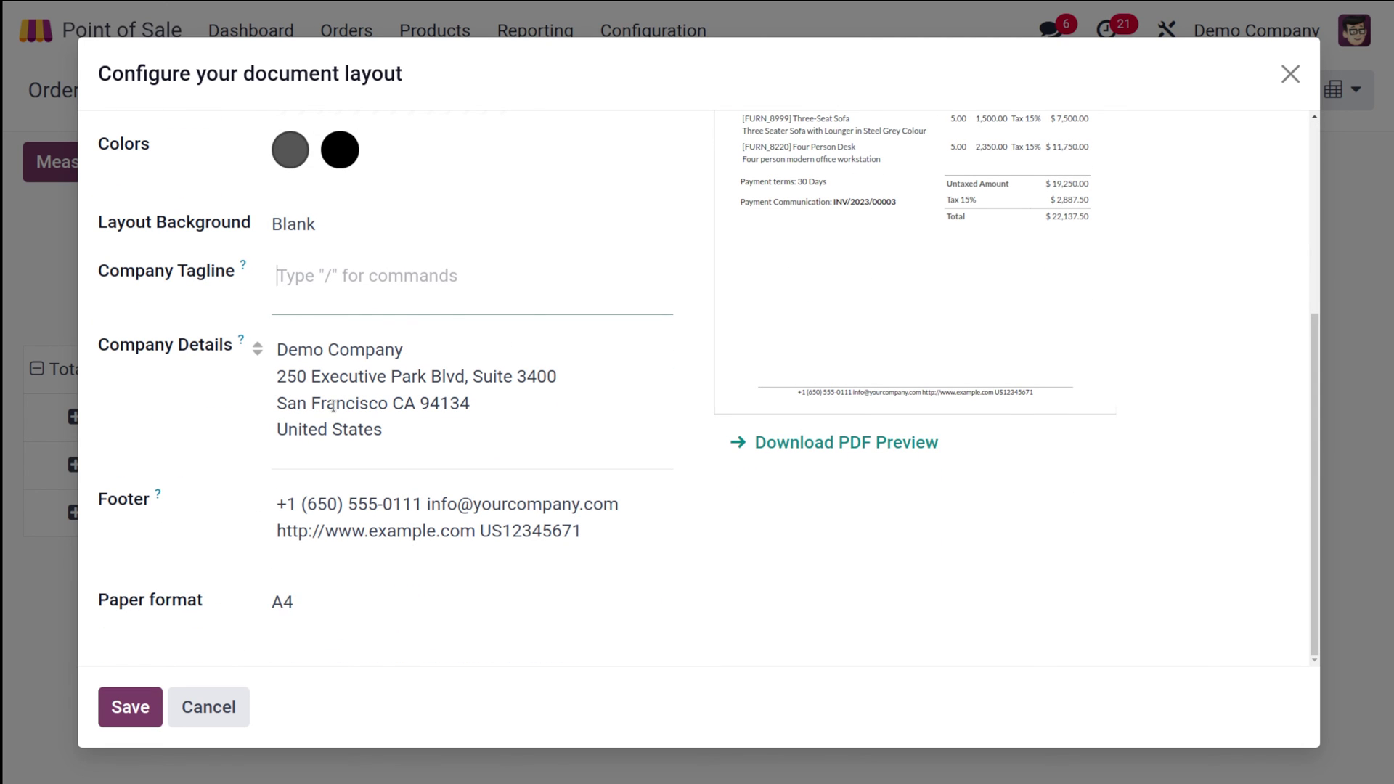
{"action": "scroll", "coordinate": [333, 407], "scroll_direction": "up", "scroll_amount": 5}
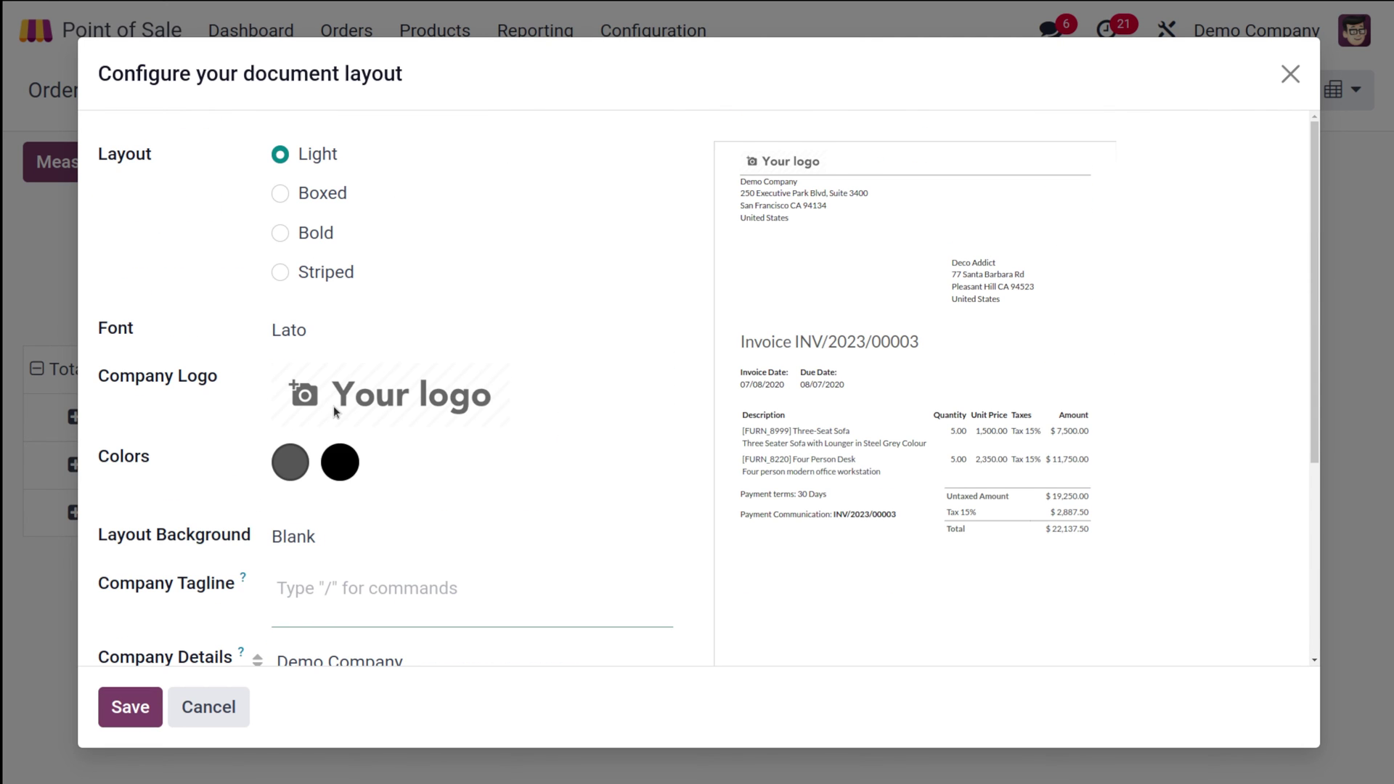
{"action": "left_click", "coordinate": [115, 718]}
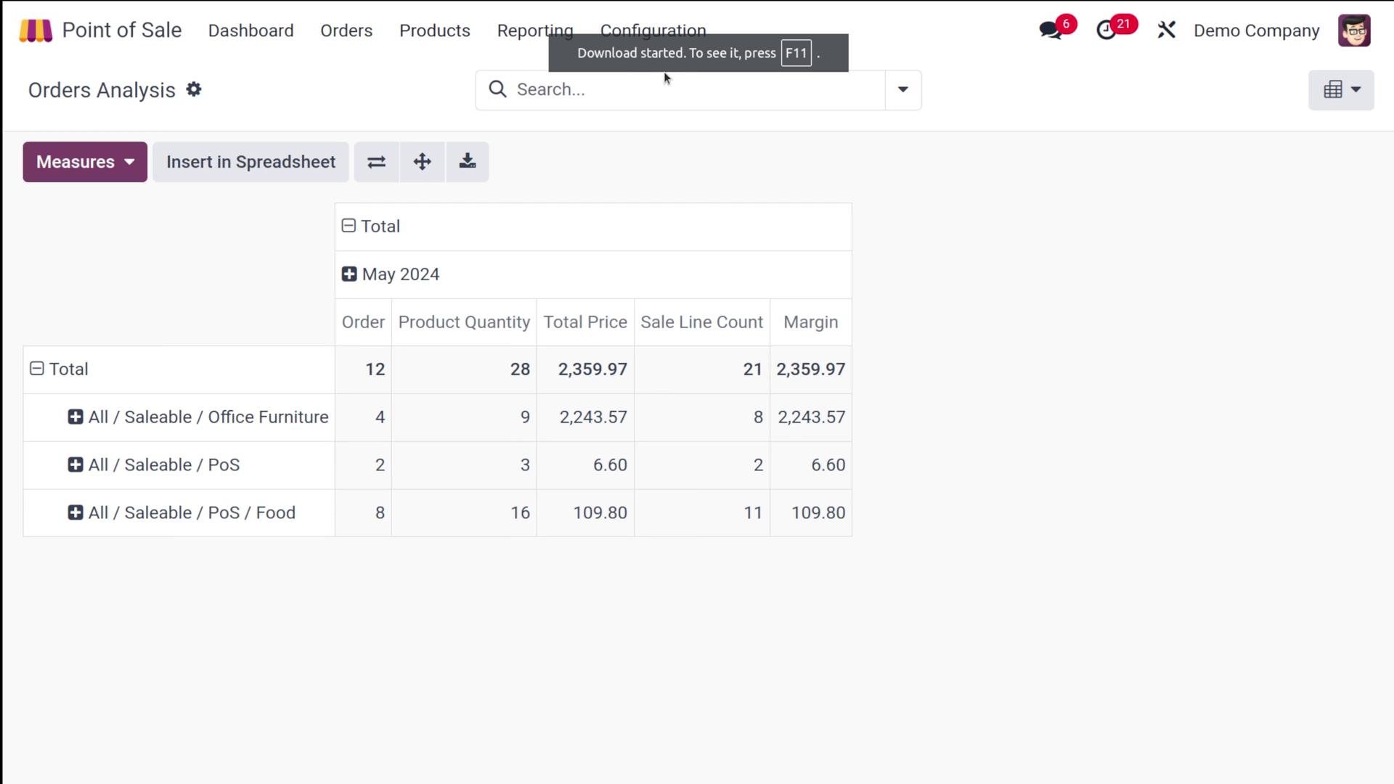
{"action": "left_click", "coordinate": [512, 36]}
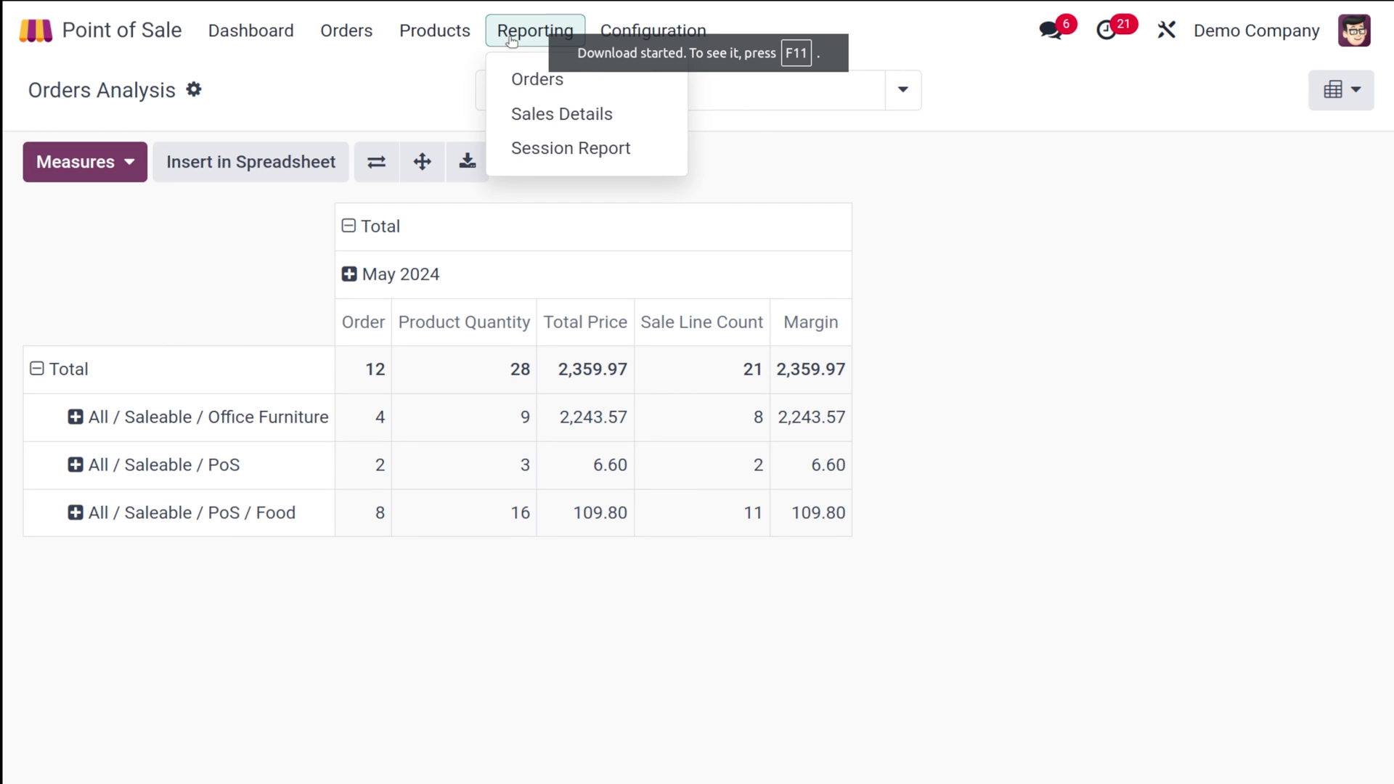
Step: Print the Session Report for session POS/00005, then close the report dialog
{"action": "left_click", "coordinate": [537, 147]}
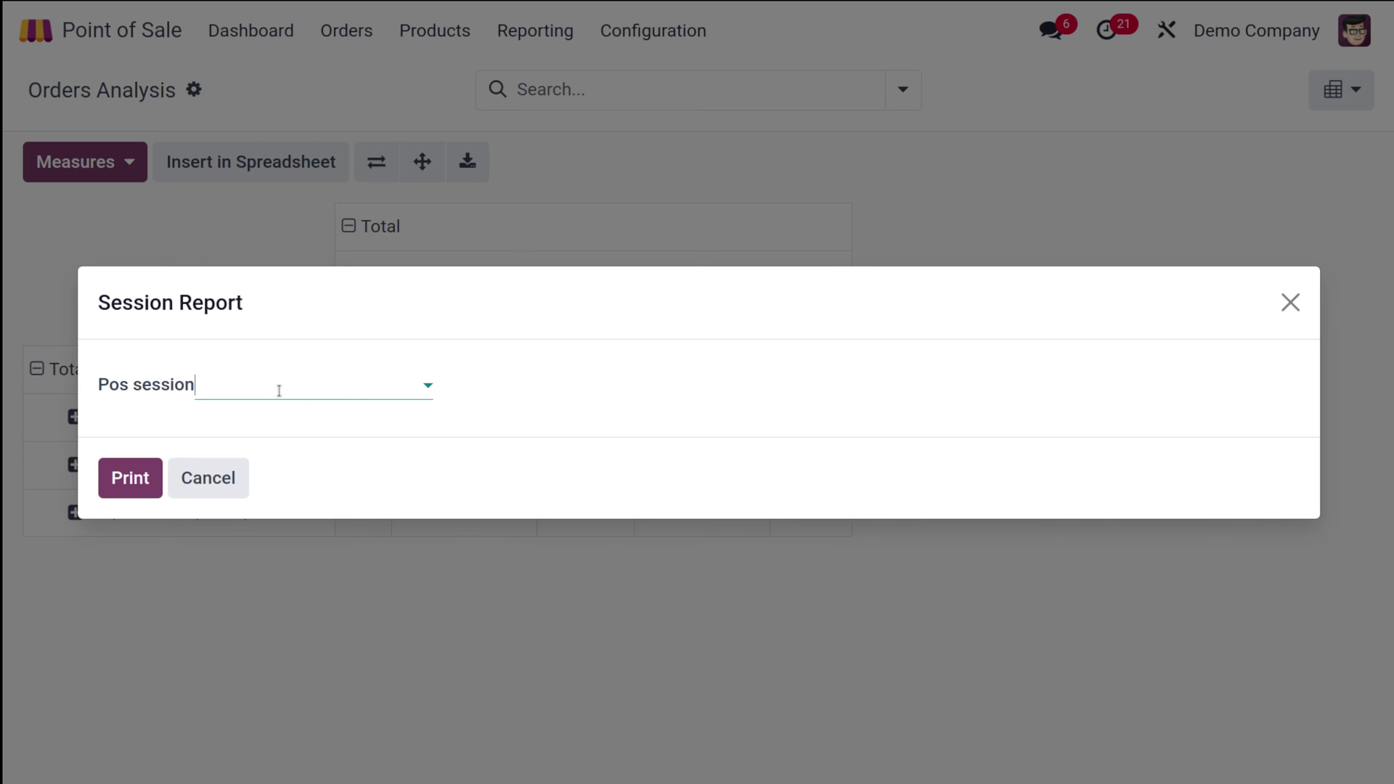
{"action": "left_click", "coordinate": [279, 391]}
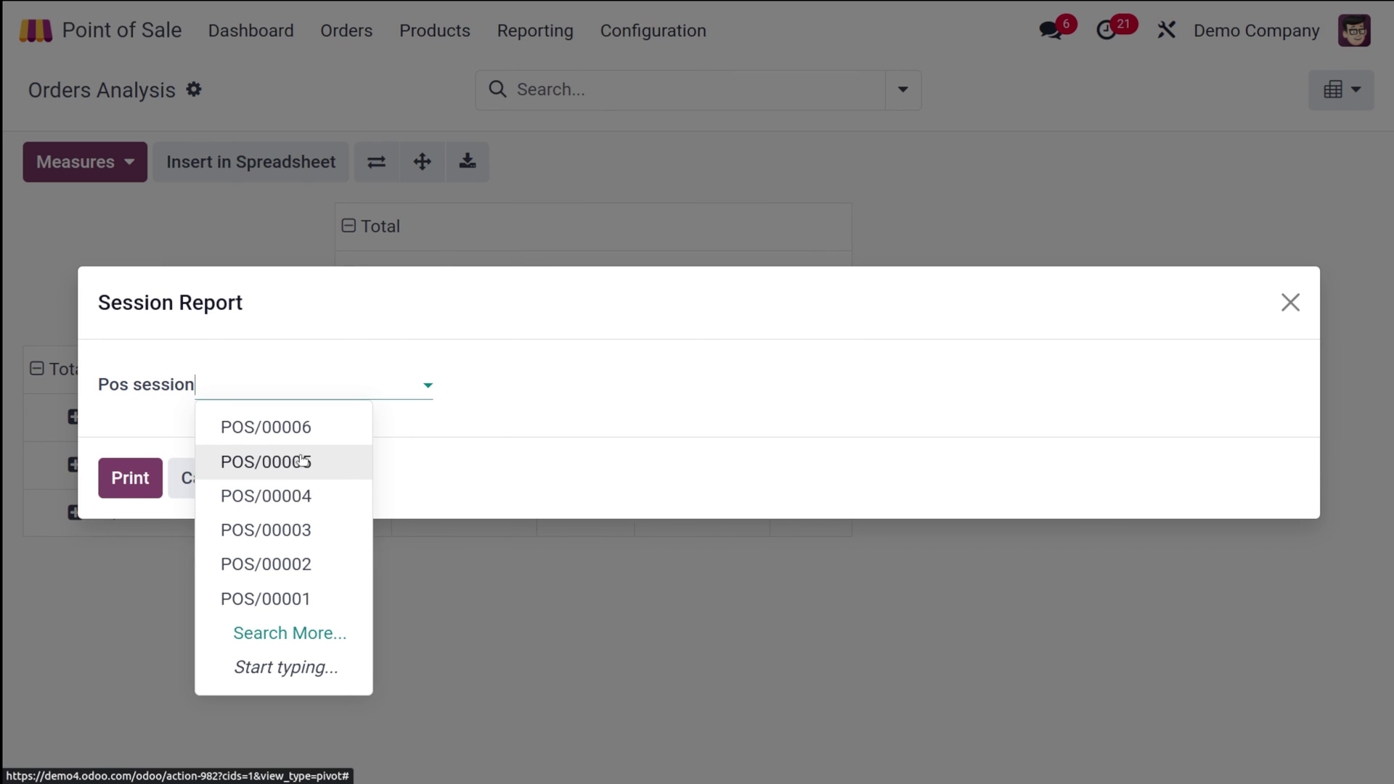
{"action": "left_click", "coordinate": [303, 462]}
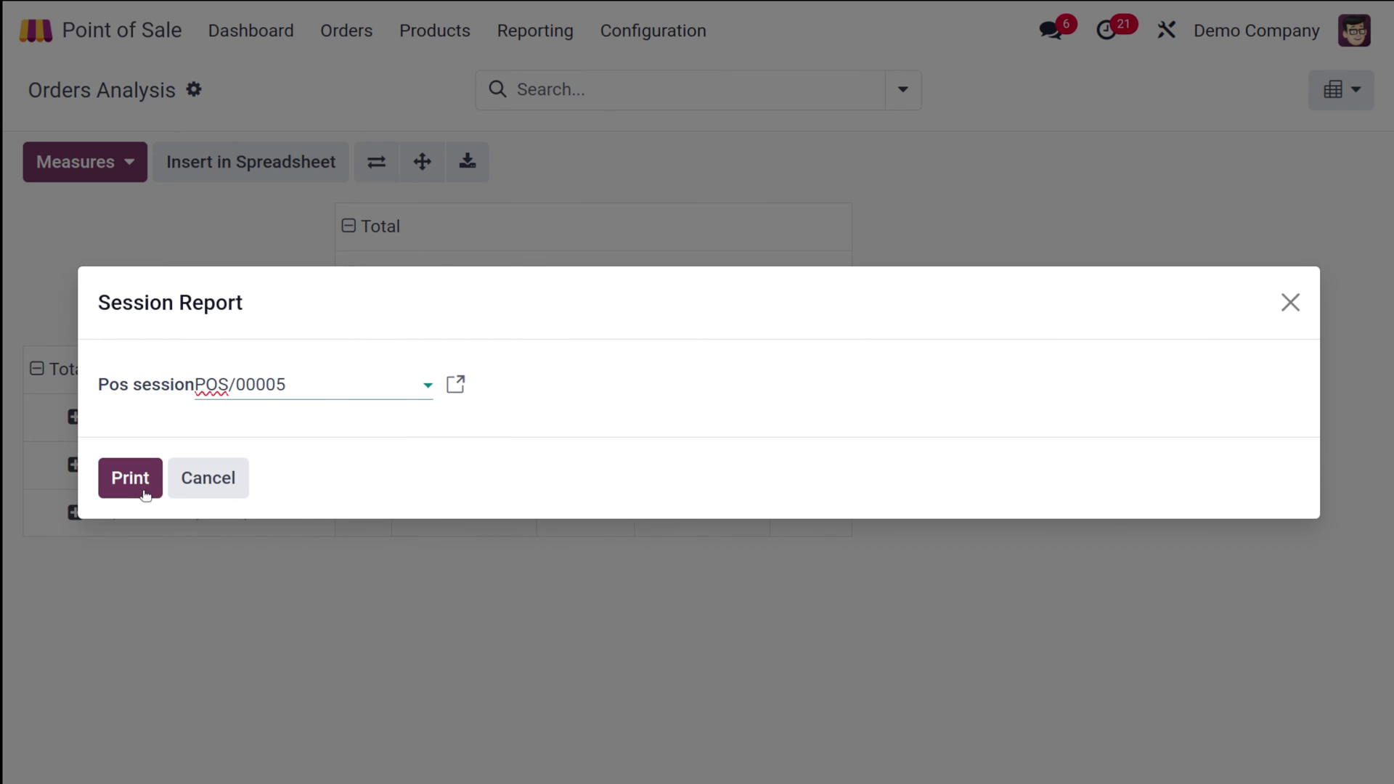
{"action": "left_click", "coordinate": [103, 477]}
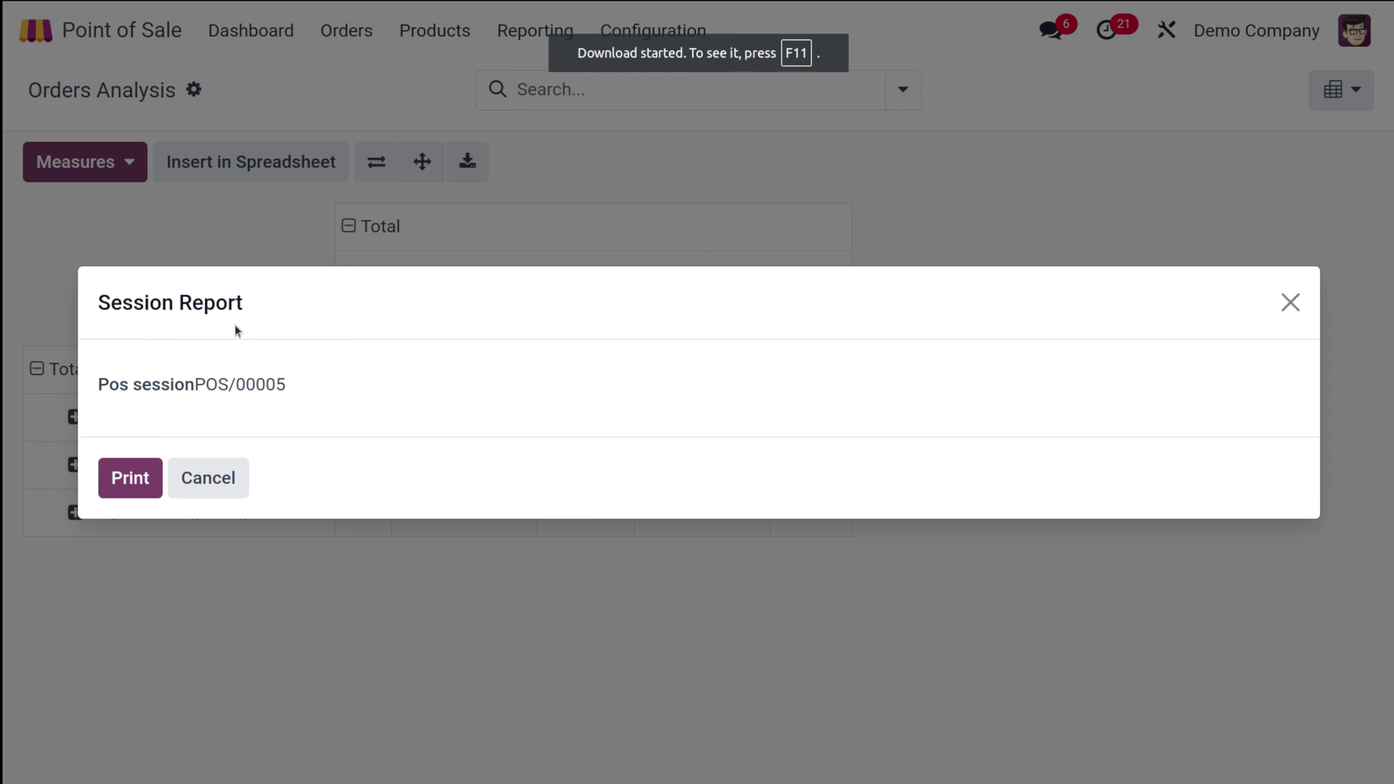
{"action": "left_click", "coordinate": [201, 484]}
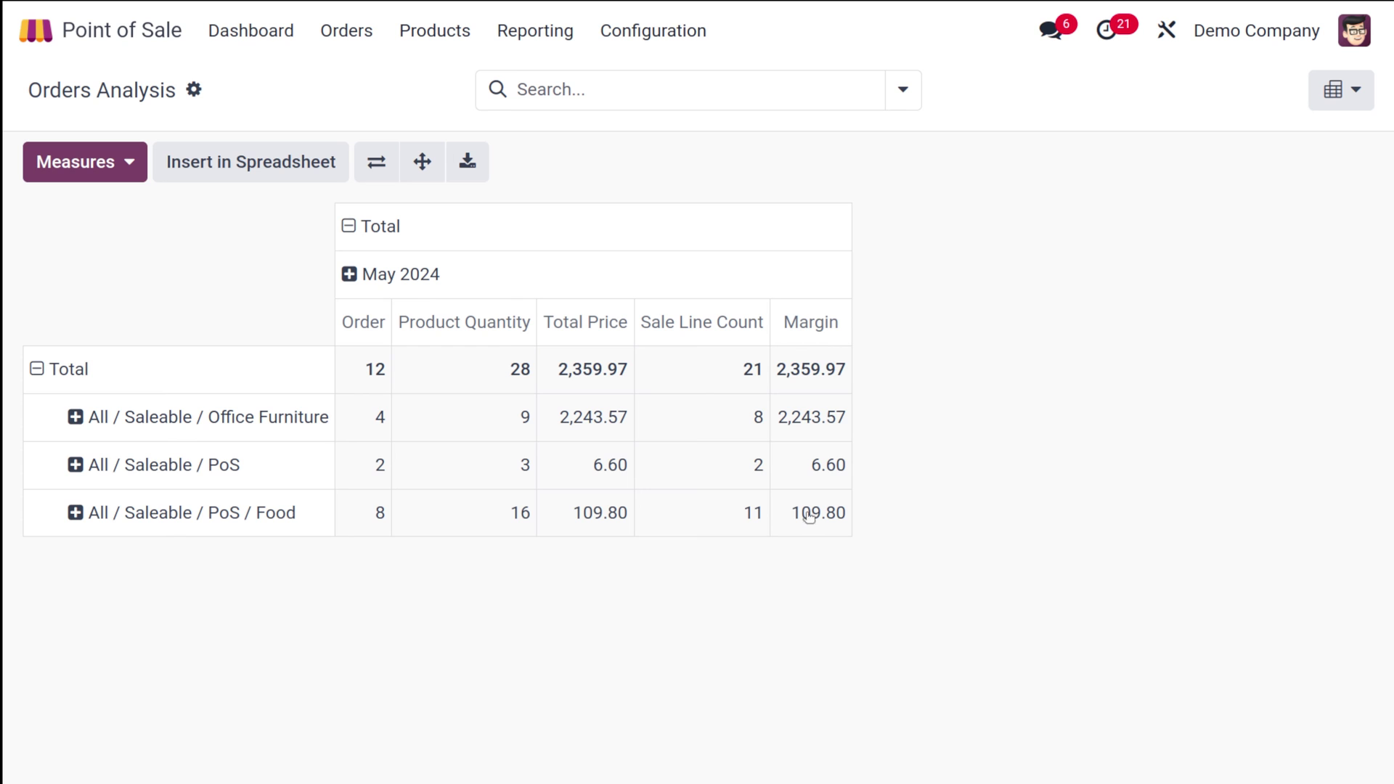
Step: Switch Orders Analysis to the graph view as a pie chart, toggling full screen on and off
{"action": "left_click", "coordinate": [1354, 87]}
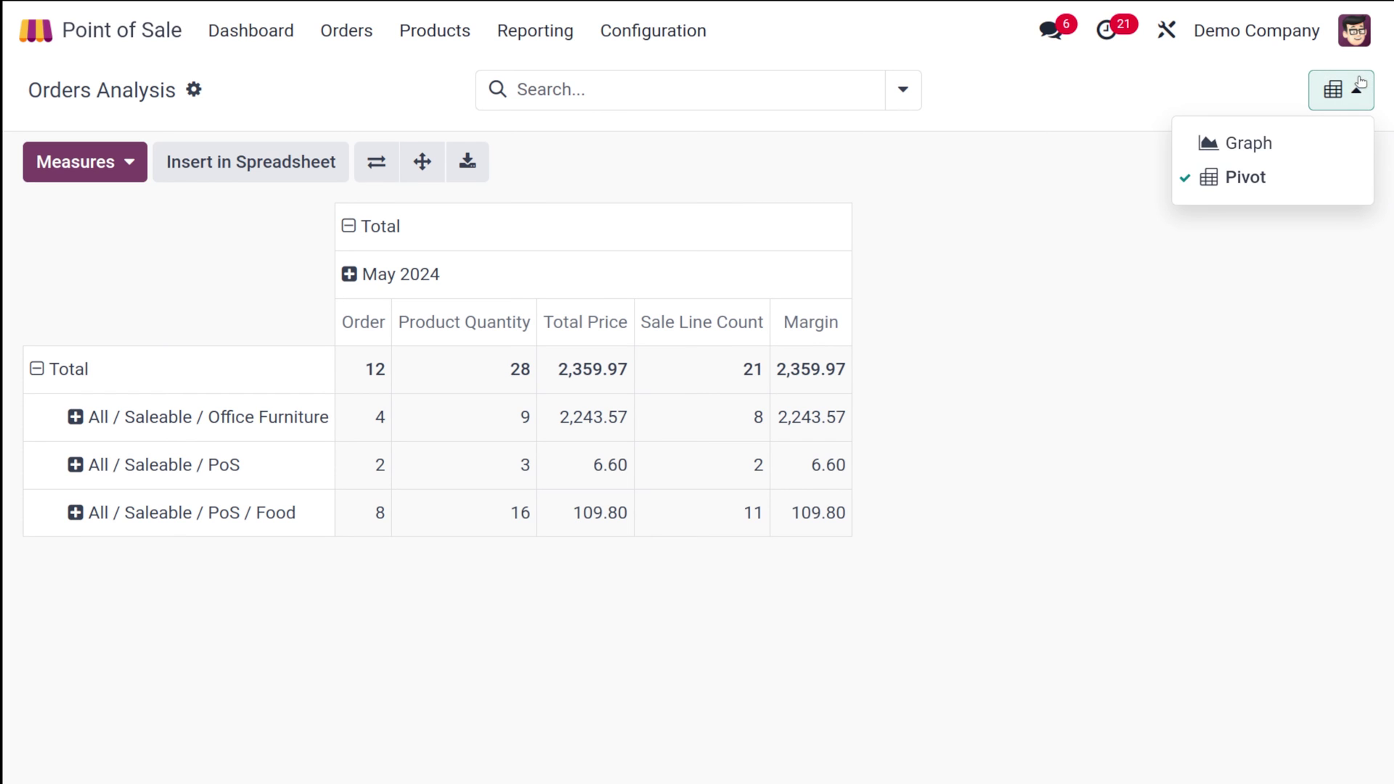
{"action": "left_click", "coordinate": [1214, 145]}
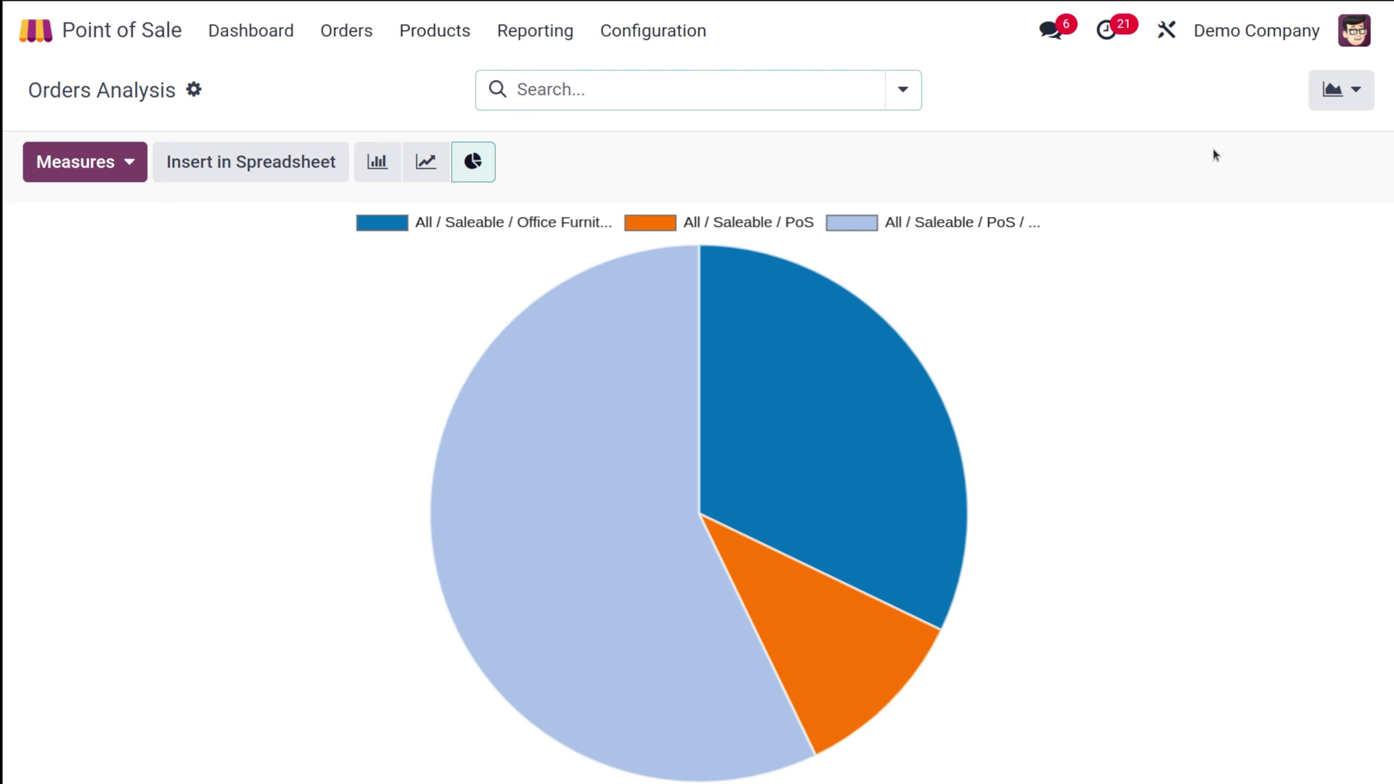
{"action": "left_click", "coordinate": [318, 353]}
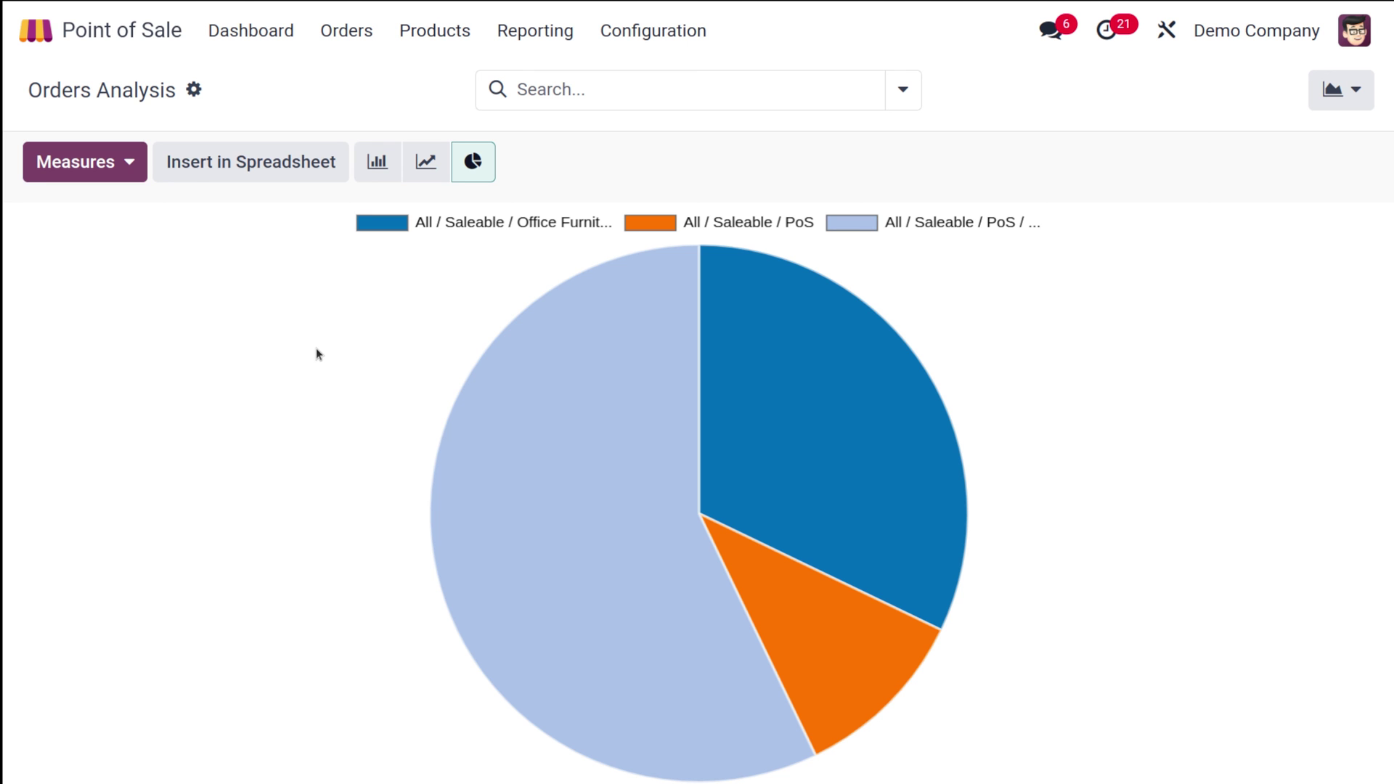
{"action": "key", "text": "F11"}
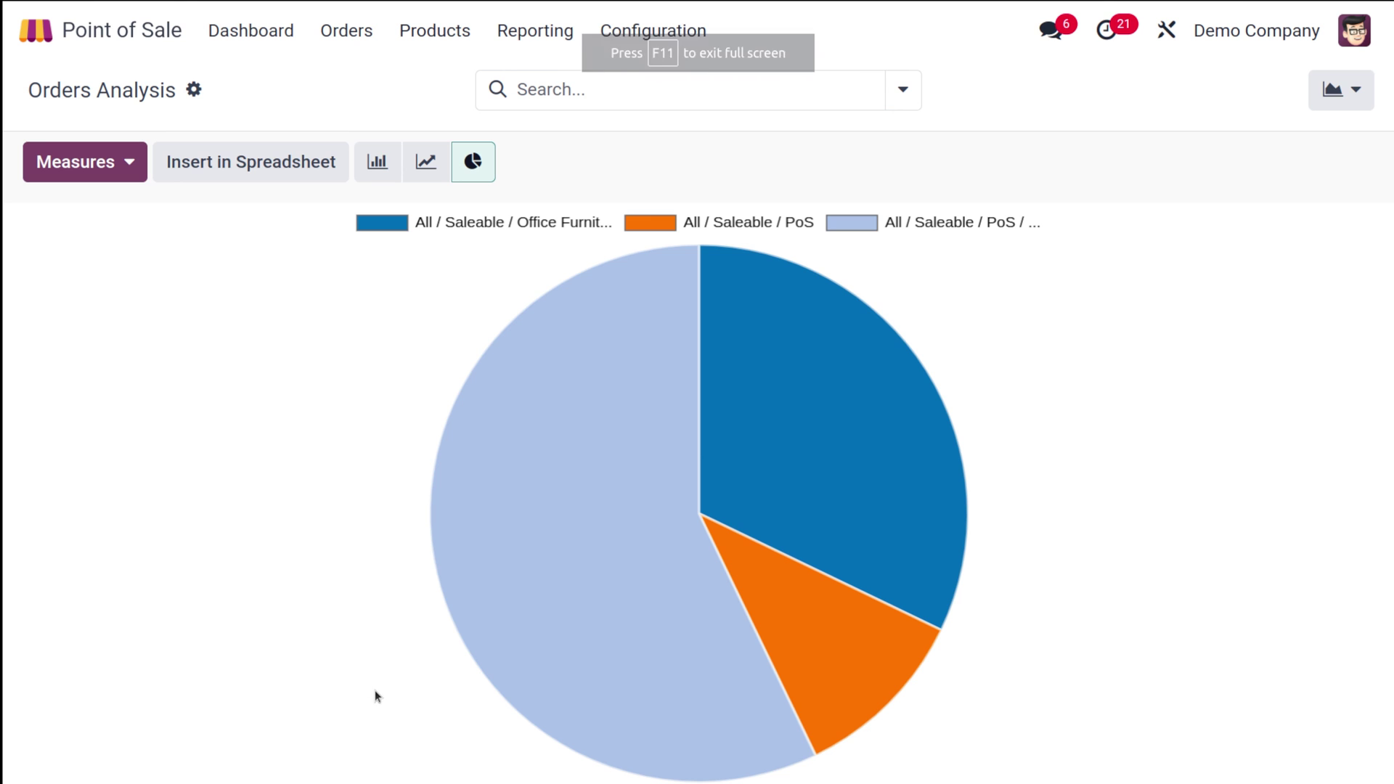
{"action": "key", "text": "F11"}
Step: Open Sales Details (1).pdf from Downloads, look through it, and close its tab
{"action": "left_click", "coordinate": [1231, 60]}
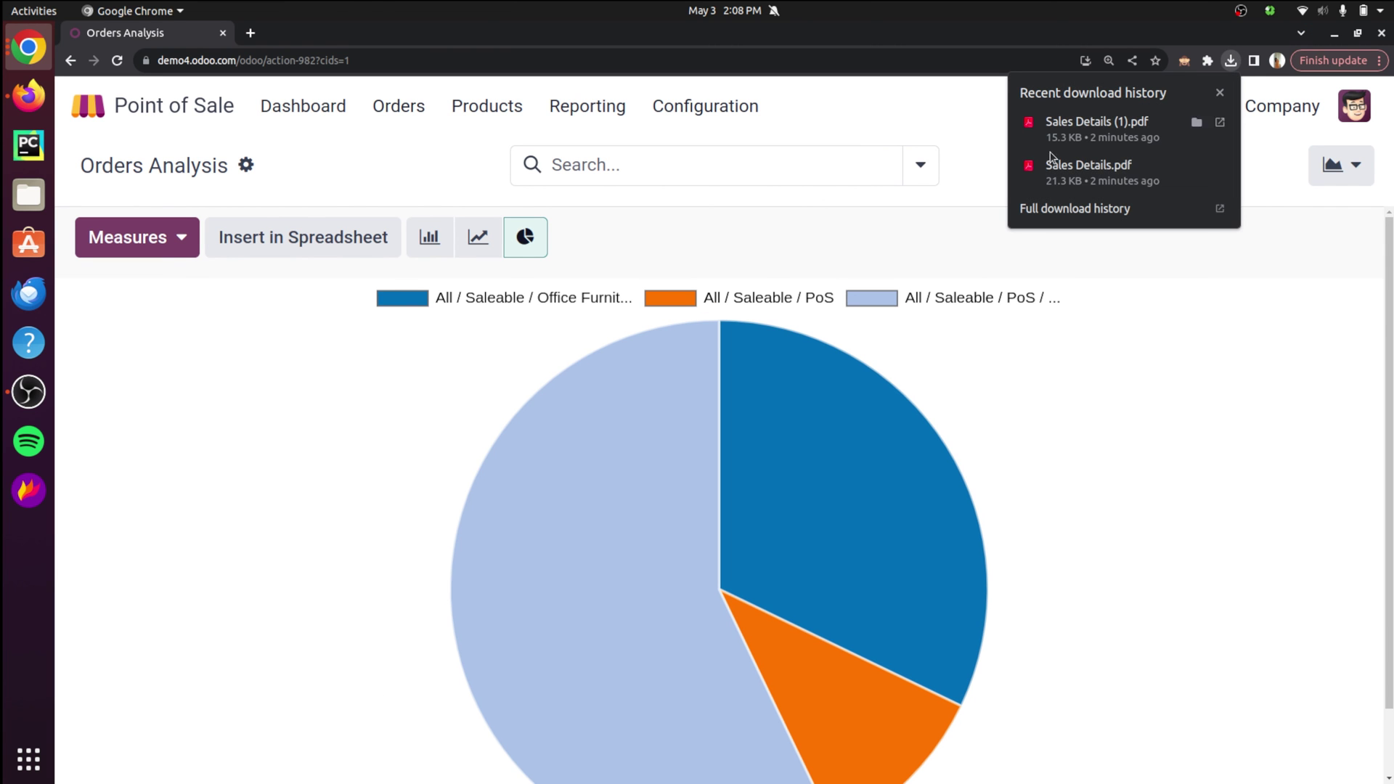
{"action": "left_click", "coordinate": [1116, 139]}
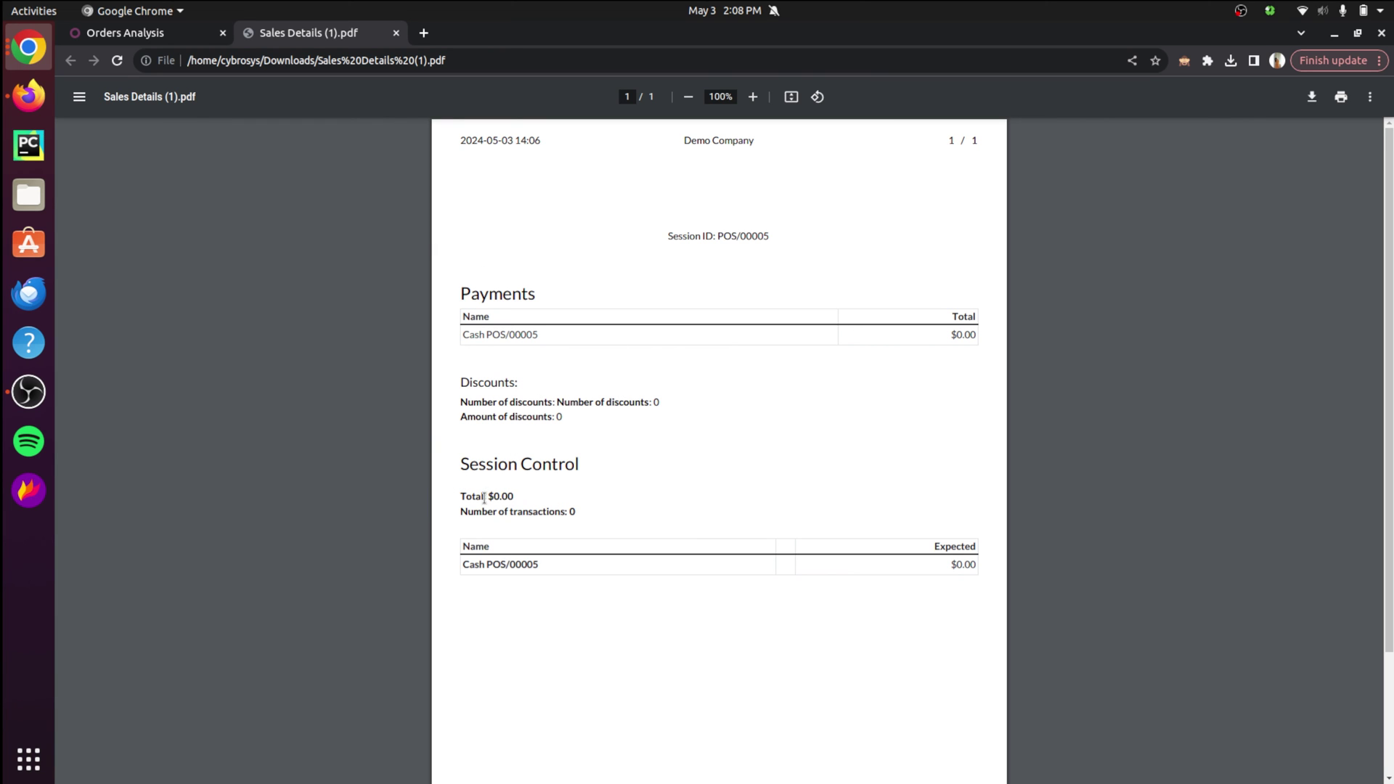
{"action": "scroll", "coordinate": [470, 419], "scroll_direction": "down", "scroll_amount": 2}
{"action": "scroll", "coordinate": [470, 418], "scroll_direction": "up", "scroll_amount": 2}
{"action": "left_click", "coordinate": [397, 33]}
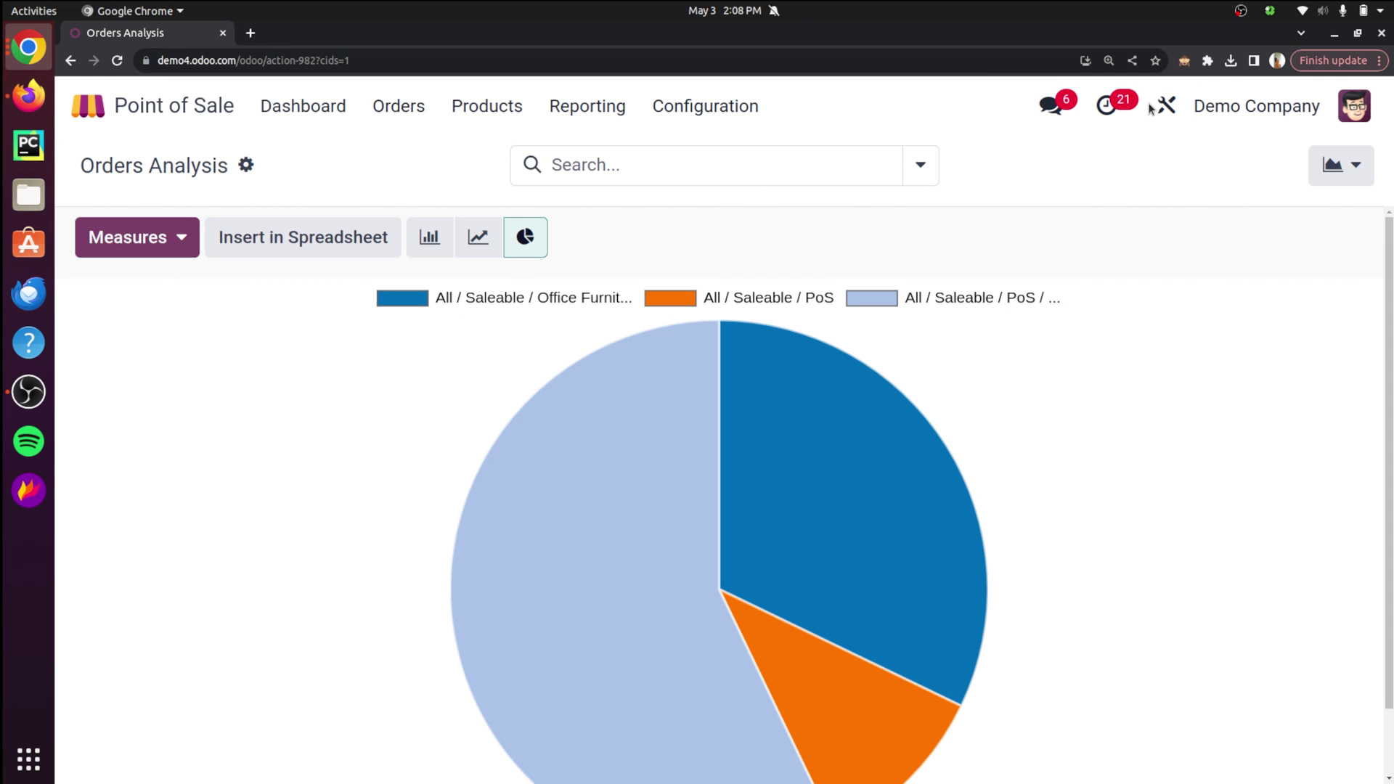
Step: Open Sales Details.pdf from Downloads and scroll through the report
{"action": "left_click", "coordinate": [1230, 62]}
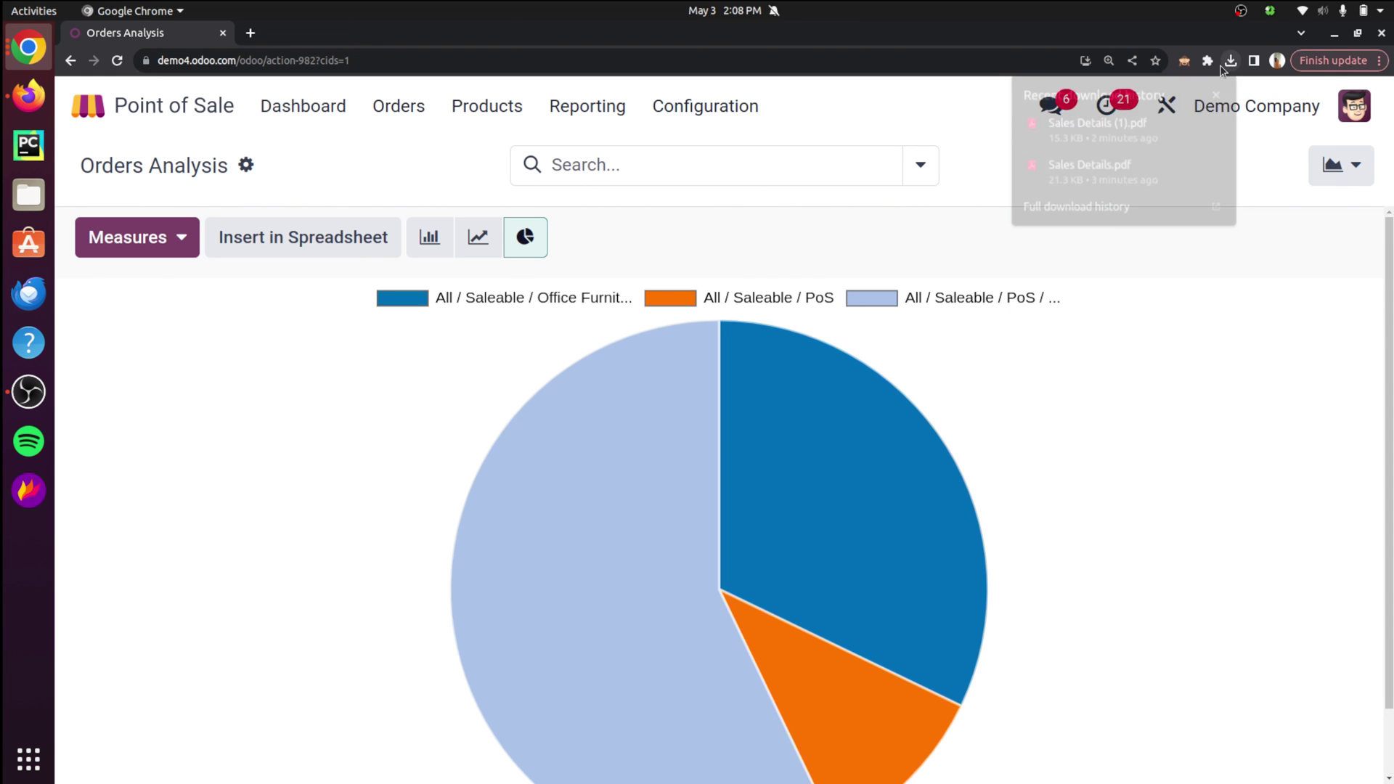
{"action": "left_click", "coordinate": [1149, 176]}
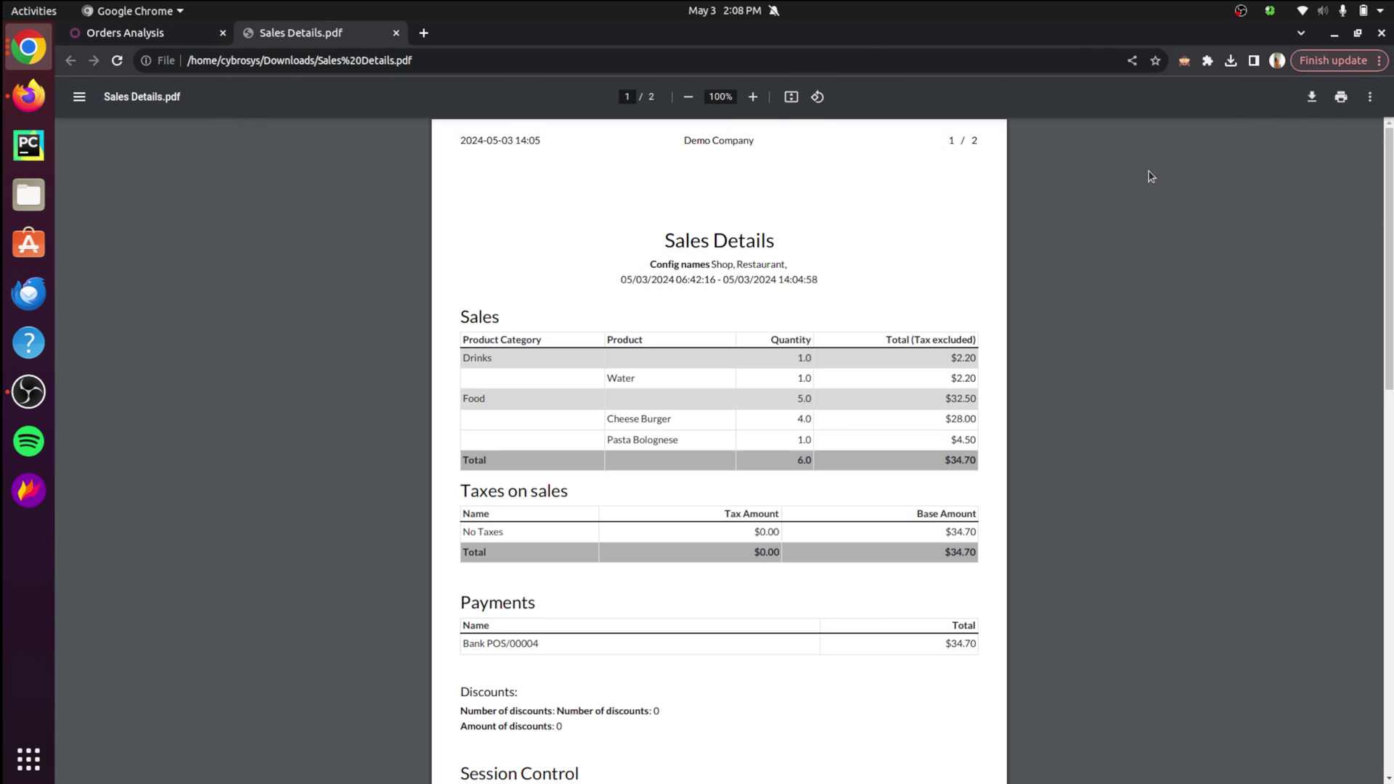
{"action": "scroll", "coordinate": [747, 472], "scroll_direction": "down", "scroll_amount": 3}
{"action": "scroll", "coordinate": [742, 500], "scroll_direction": "up", "scroll_amount": 3}
Step: Return to the Orders Analysis tab and make the browser full screen
{"action": "left_click", "coordinate": [171, 34]}
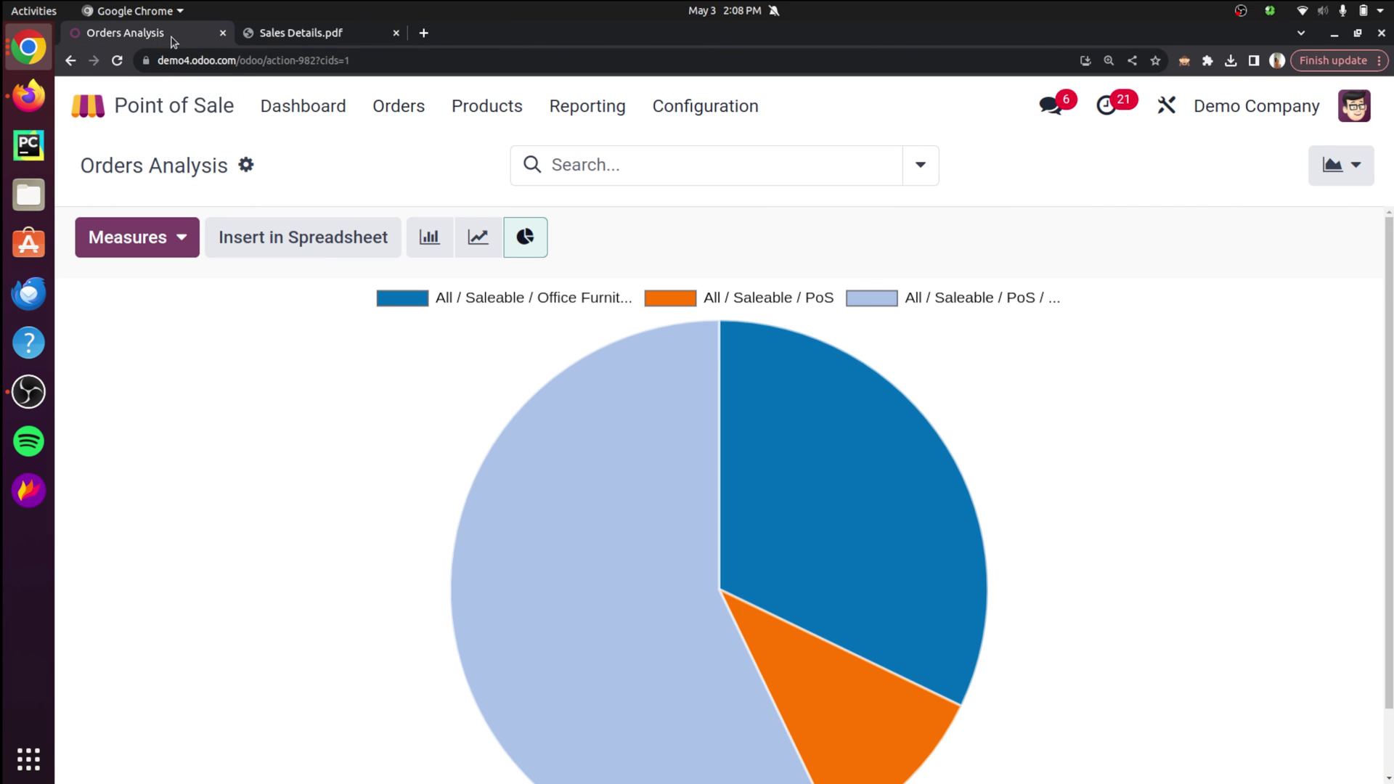
{"action": "key", "text": "F11"}
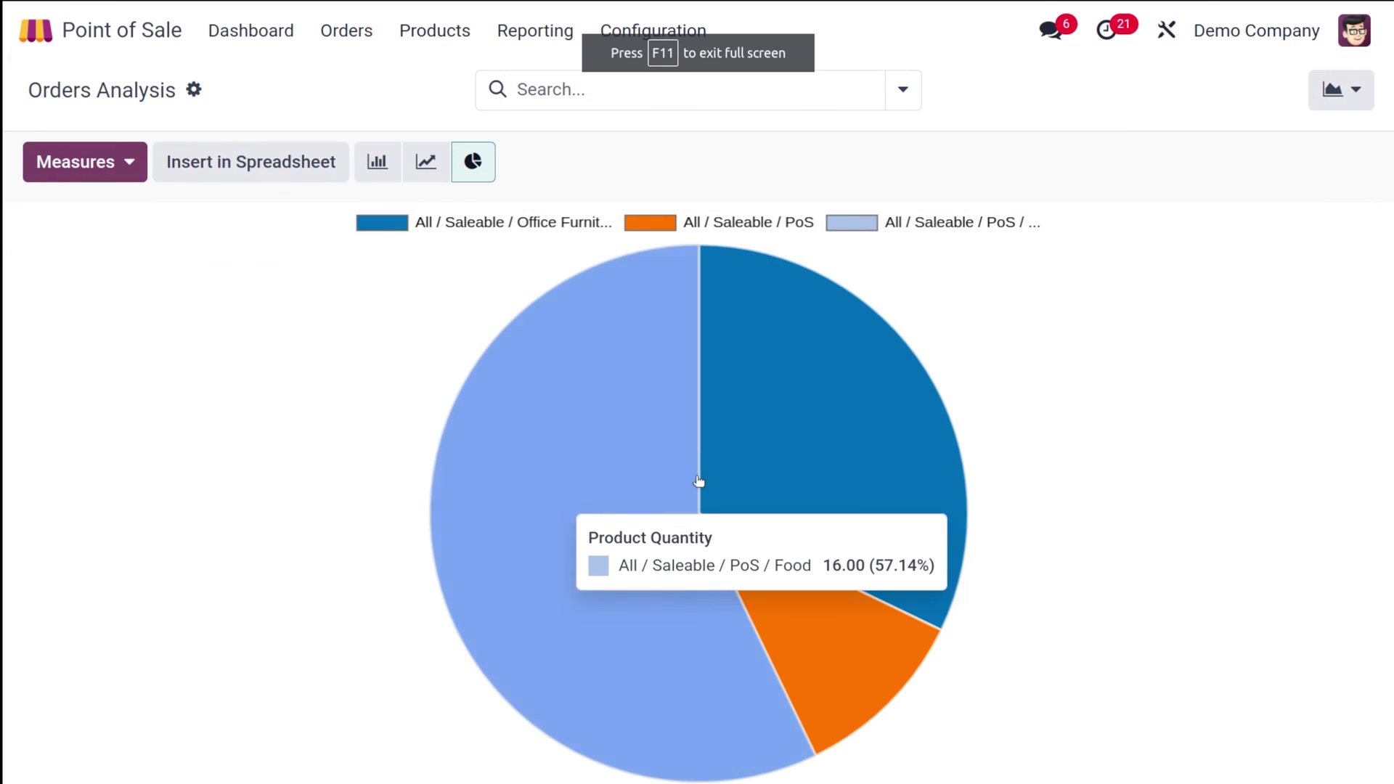